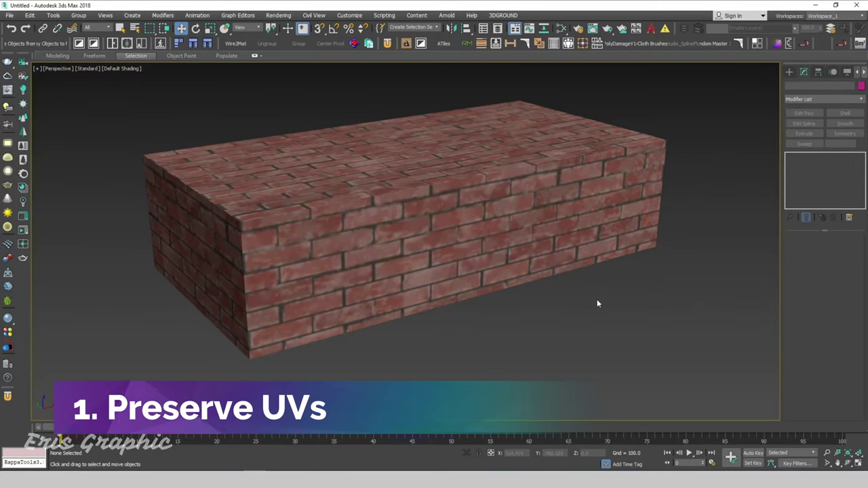
Orbit and zoom the Perspective view to frame the brick-textured box.
{"action": "middle_click_drag", "start_coordinate": [609, 306], "coordinate": [445, 281], "text": "alt"}
{"action": "scroll", "coordinate": [550, 302], "scroll_direction": "down", "scroll_amount": 3}
{"action": "middle_click_drag", "start_coordinate": [491, 296], "coordinate": [521, 273]}
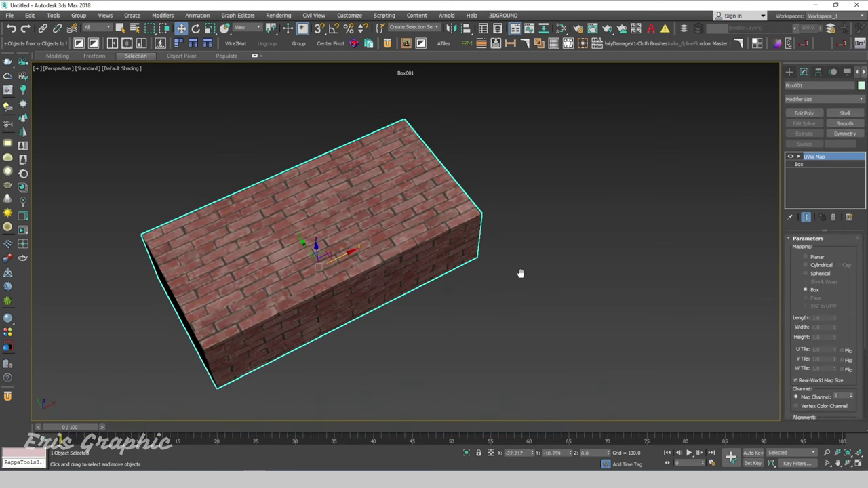
Convert the brick box to an Editable Poly and view it front-on.
{"action": "right_click", "coordinate": [400, 150]}
{"action": "mouse_move", "coordinate": [417, 251]}
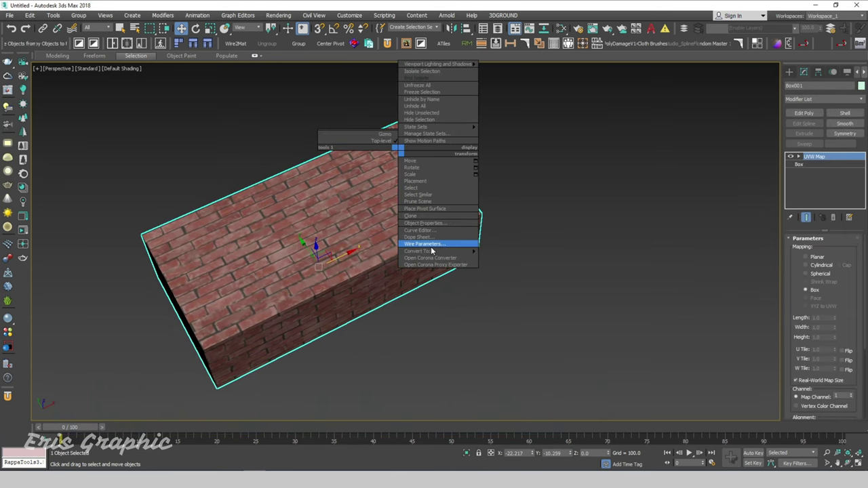
{"action": "left_click", "coordinate": [522, 259]}
{"action": "left_click", "coordinate": [560, 188]}
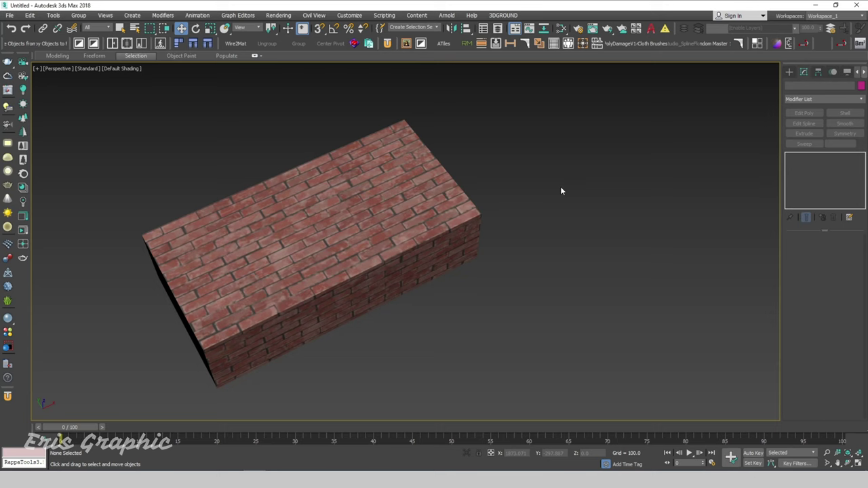
{"action": "left_click", "coordinate": [439, 229]}
{"action": "scroll", "coordinate": [439, 229], "scroll_direction": "down", "scroll_amount": 3}
{"action": "middle_click_drag", "start_coordinate": [466, 241], "coordinate": [468, 217], "text": "alt"}
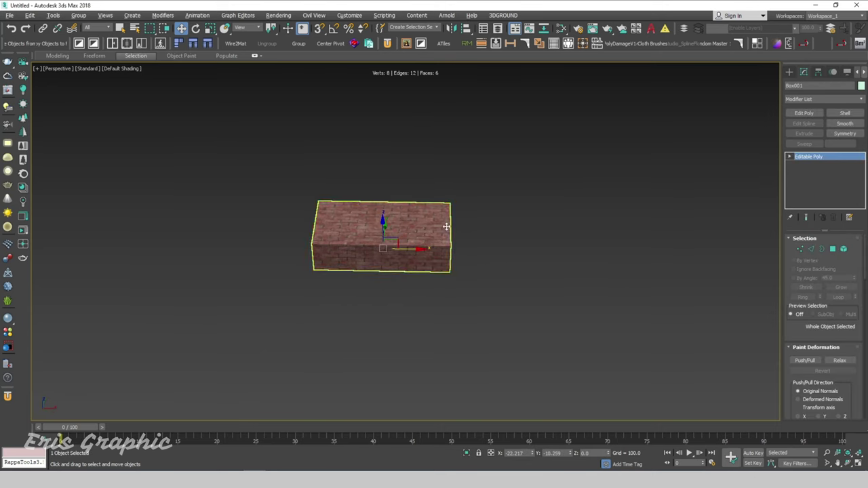
Stretch the box's four end edges along X into a beam, then undo it.
{"action": "left_click", "coordinate": [811, 250]}
{"action": "left_click_drag", "start_coordinate": [395, 159], "coordinate": [522, 323]}
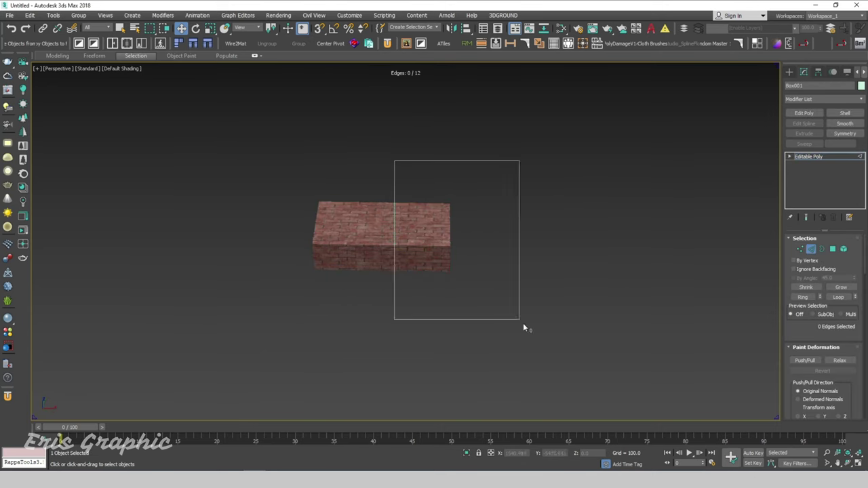
{"action": "mouse_move", "coordinate": [523, 323]}
{"action": "middle_mouse_down", "text": "alt"}
{"action": "mouse_move", "coordinate": [457, 287]}
{"action": "mouse_move", "coordinate": [435, 297]}
{"action": "middle_mouse_up", "text": "alt"}
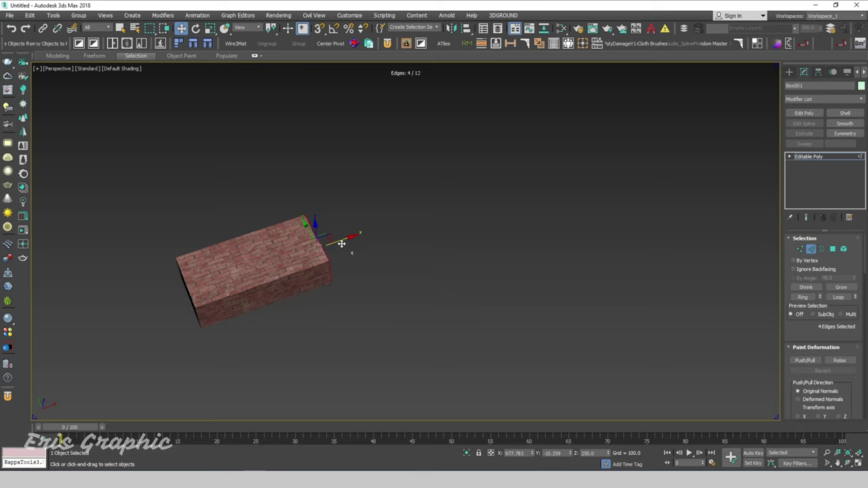
{"action": "left_click_drag", "start_coordinate": [341, 243], "coordinate": [650, 163]}
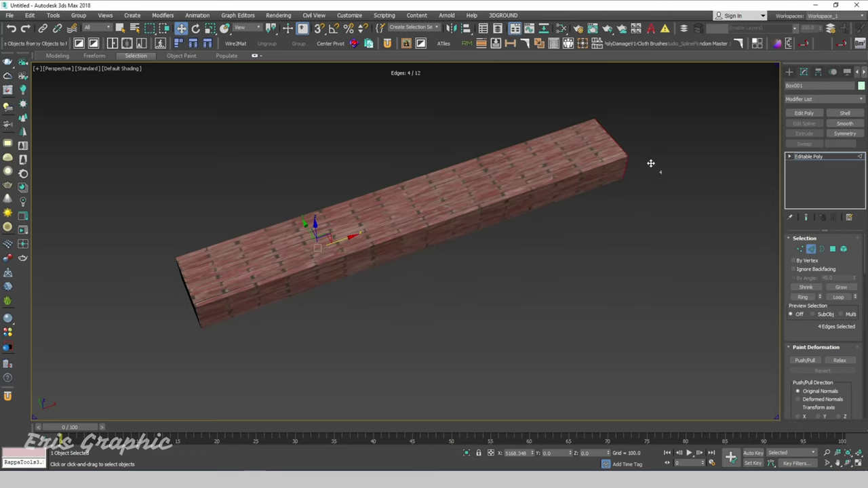
{"action": "key", "text": "ctrl+z"}
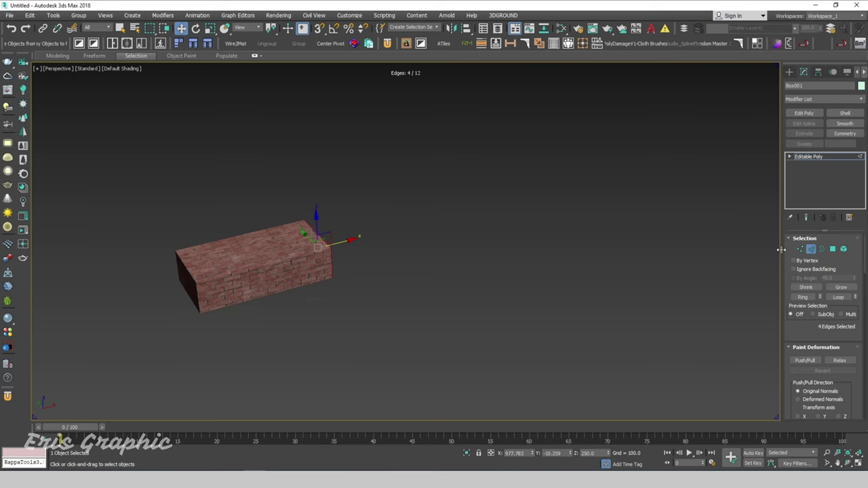
{"action": "left_click_drag", "start_coordinate": [781, 249], "coordinate": [639, 254]}
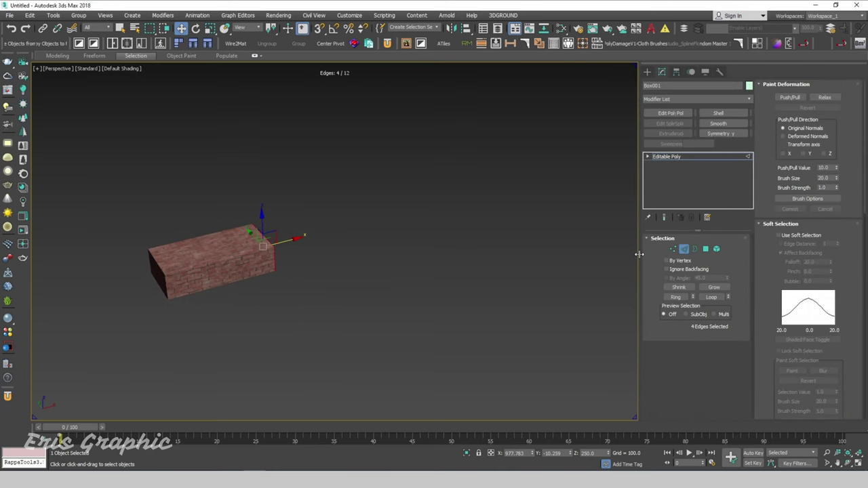
Collapse the Soft Selection, Paint Deformation and Subdivision rollouts and stretch the end edges along X.
{"action": "left_click", "coordinate": [765, 228]}
{"action": "left_click", "coordinate": [760, 85]}
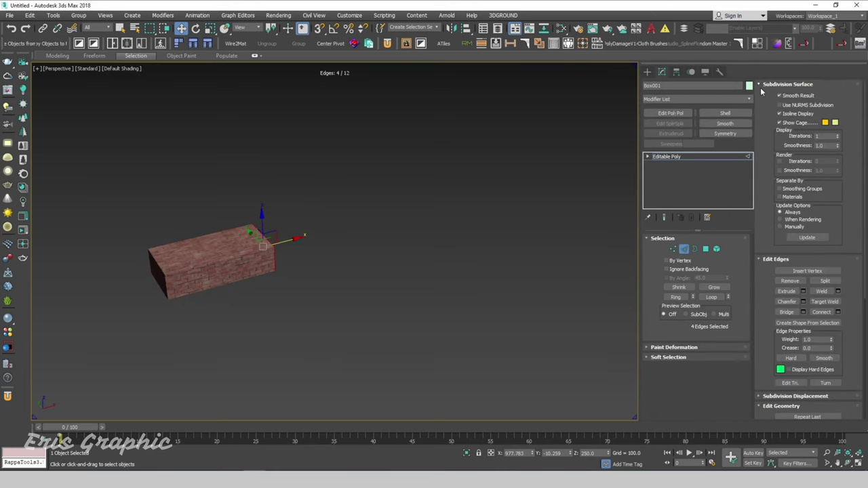
{"action": "left_click", "coordinate": [760, 87]}
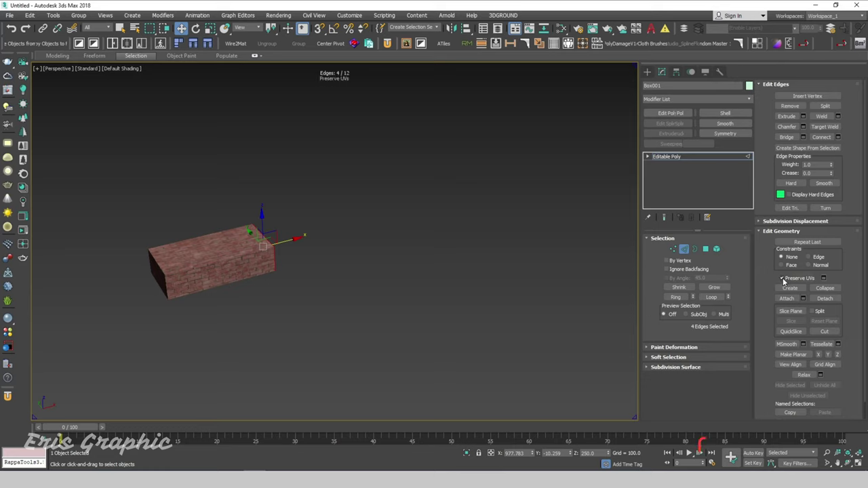
{"action": "middle_click_drag", "start_coordinate": [277, 242], "coordinate": [255, 184]}
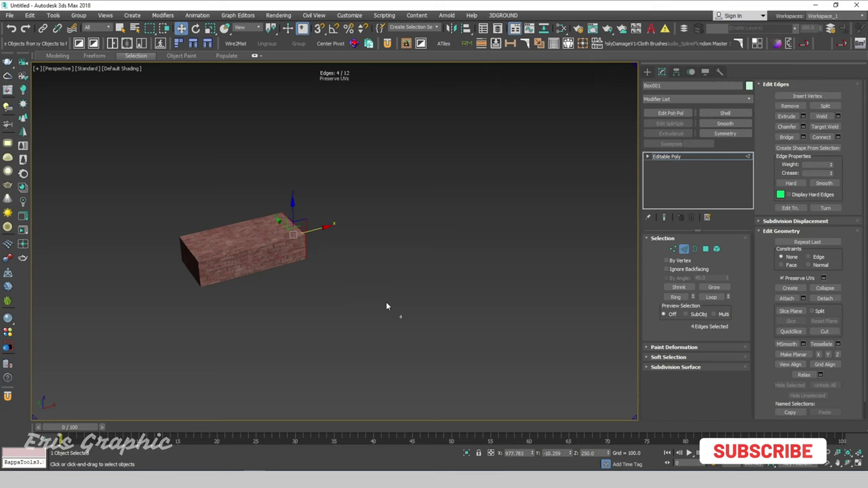
{"action": "left_click_drag", "start_coordinate": [320, 238], "coordinate": [353, 250]}
{"action": "middle_click_drag", "start_coordinate": [352, 250], "coordinate": [317, 269]}
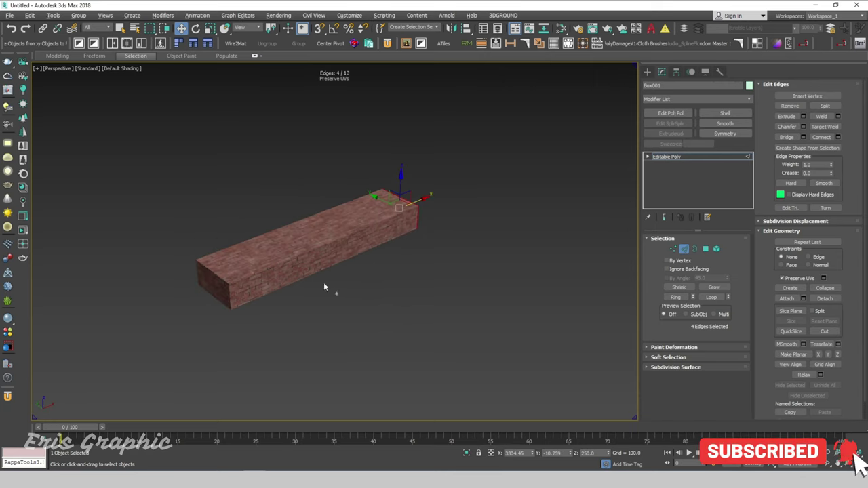
{"action": "left_click", "coordinate": [316, 266]}
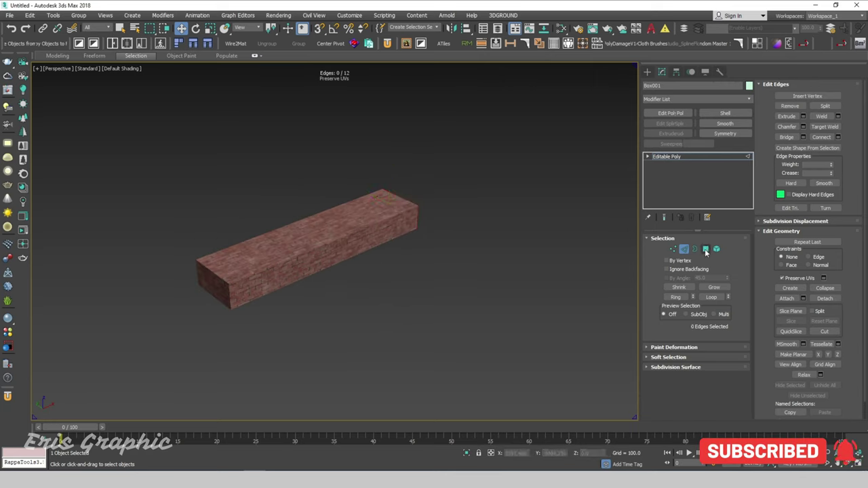
Pull the box's front polygon along Y into a wide, flat slab.
{"action": "left_click", "coordinate": [706, 250]}
{"action": "left_click", "coordinate": [347, 247]}
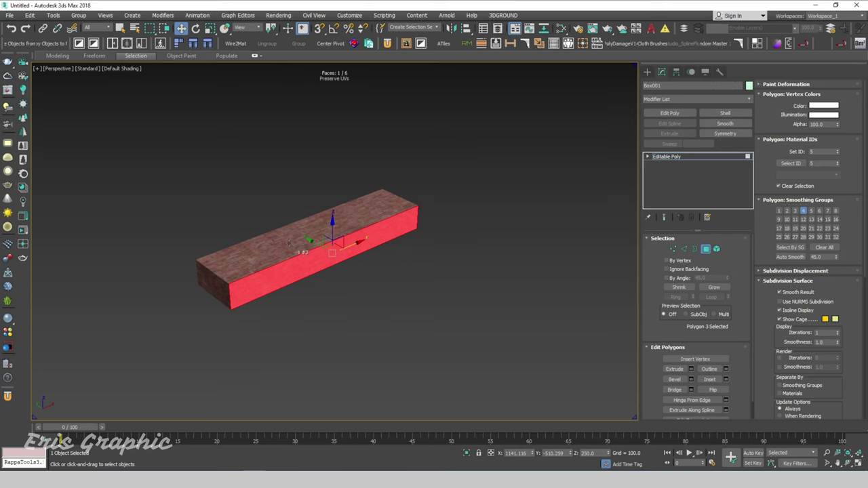
{"action": "left_click_drag", "start_coordinate": [316, 243], "coordinate": [453, 324]}
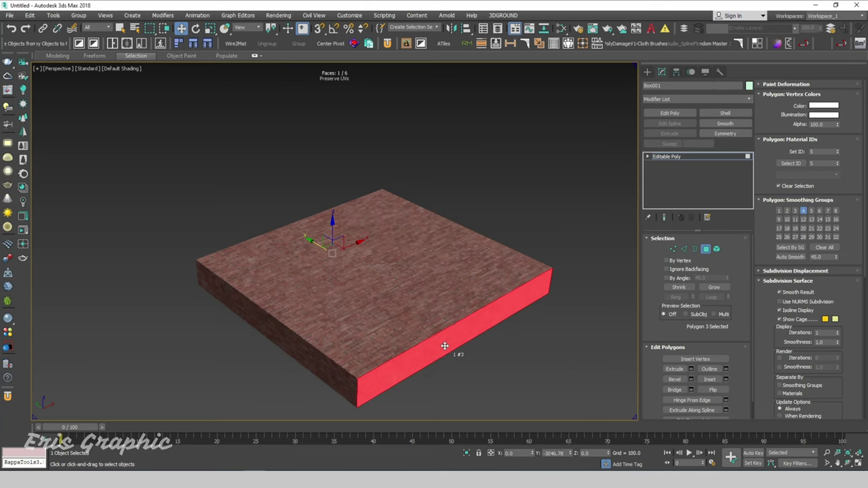
{"action": "left_click", "coordinate": [706, 251]}
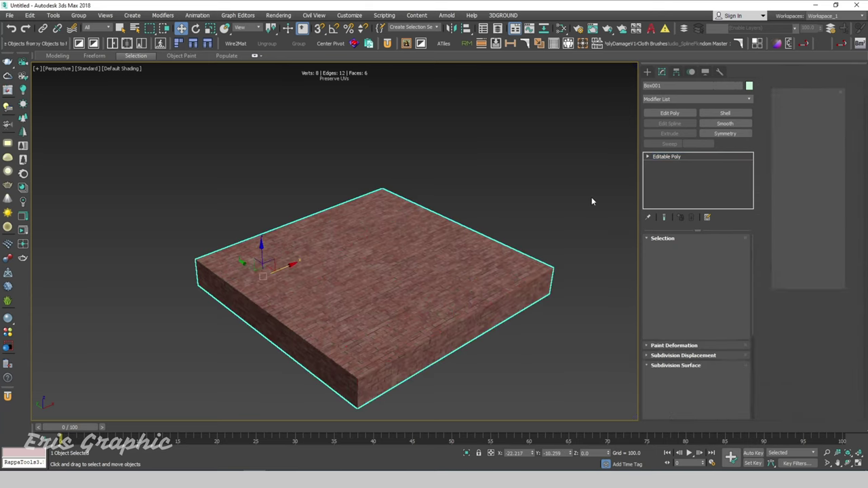
{"action": "left_click", "coordinate": [552, 190]}
{"action": "scroll", "coordinate": [382, 243], "scroll_direction": "up", "scroll_amount": 5}
{"action": "scroll", "coordinate": [382, 243], "scroll_direction": "down", "scroll_amount": 4}
{"action": "mouse_move", "coordinate": [381, 243]}
{"action": "middle_mouse_down", "text": "alt"}
{"action": "mouse_move", "coordinate": [419, 345]}
{"action": "mouse_move", "coordinate": [412, 349]}
{"action": "mouse_move", "coordinate": [451, 314]}
{"action": "middle_mouse_up", "text": "alt"}
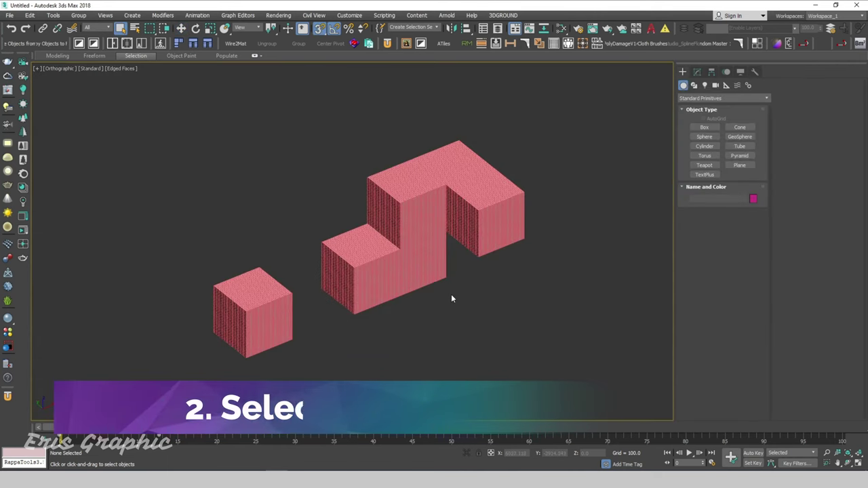
Select the stepped pink block Box002 and enter Polygon sub-object mode.
{"action": "scroll", "coordinate": [451, 294], "scroll_direction": "up", "scroll_amount": 3}
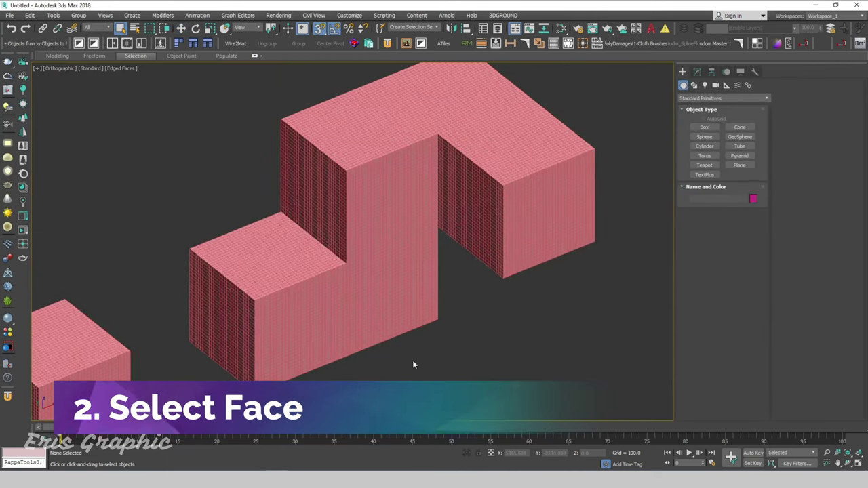
{"action": "left_click_drag", "start_coordinate": [598, 107], "coordinate": [501, 193]}
{"action": "left_click", "coordinate": [696, 71]}
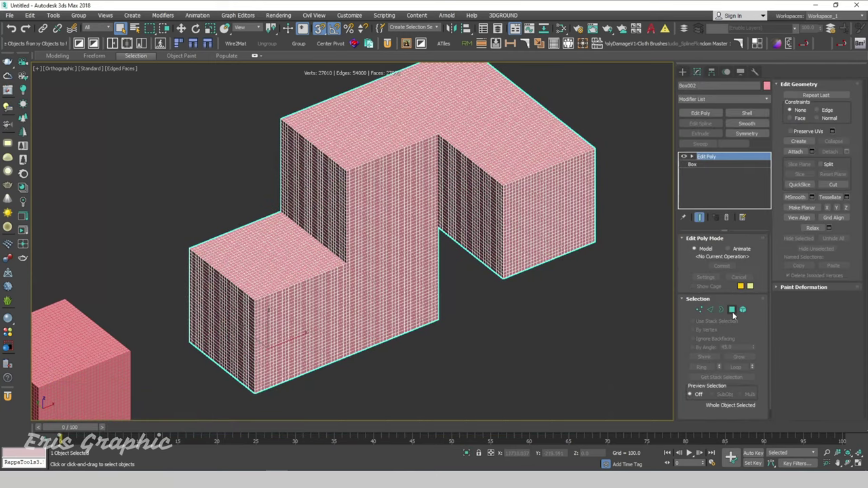
{"action": "left_click", "coordinate": [731, 309]}
Select three small faces on the block's front, then clear the selection.
{"action": "scroll", "coordinate": [547, 360], "scroll_direction": "up", "scroll_amount": 2}
{"action": "scroll", "coordinate": [356, 285], "scroll_direction": "up", "scroll_amount": 5}
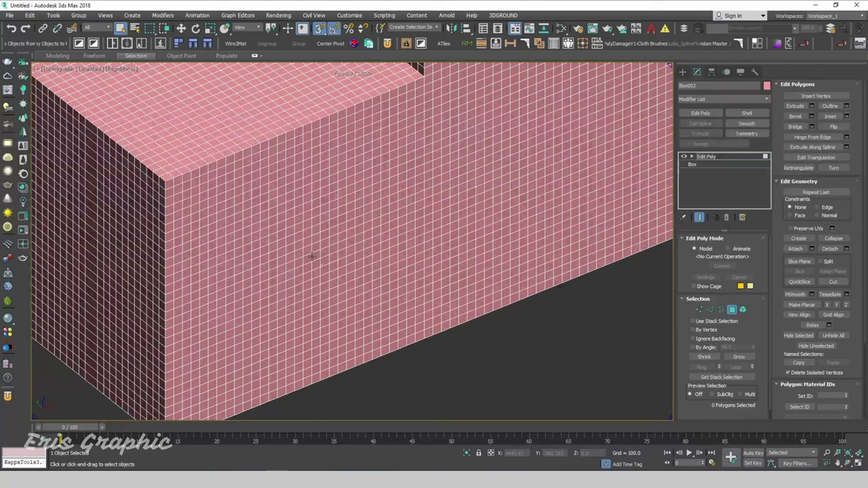
{"action": "left_click", "coordinate": [281, 260]}
{"action": "left_click", "coordinate": [290, 265], "text": "ctrl"}
{"action": "left_click", "coordinate": [299, 254], "text": "ctrl"}
{"action": "scroll", "coordinate": [370, 226], "scroll_direction": "down", "scroll_amount": 5}
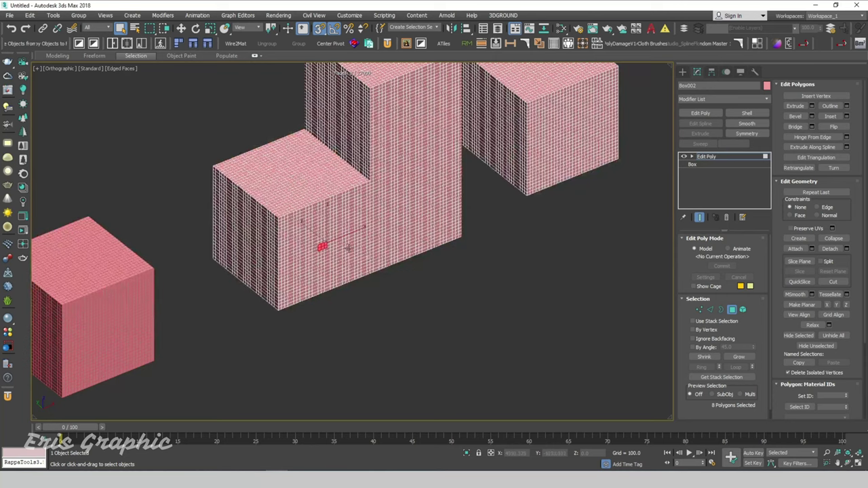
{"action": "scroll", "coordinate": [316, 241], "scroll_direction": "up", "scroll_amount": 5}
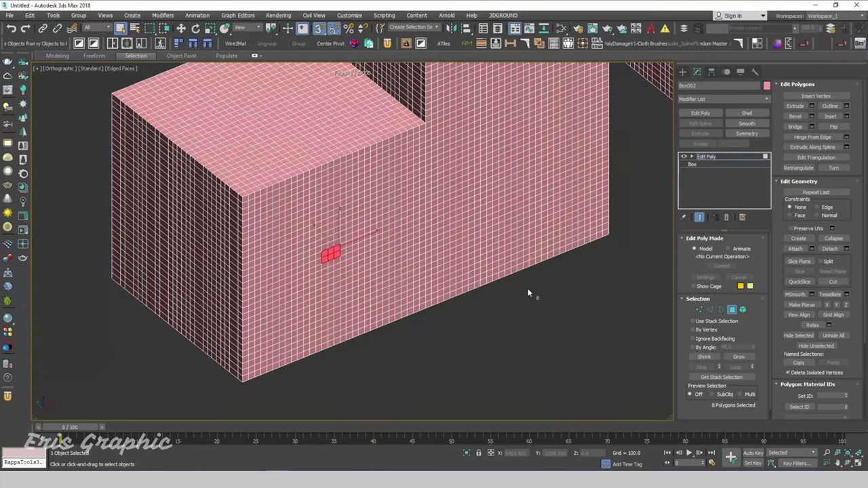
{"action": "left_click", "coordinate": [620, 301]}
{"action": "mouse_move", "coordinate": [546, 314]}
{"action": "middle_mouse_down"}
{"action": "mouse_move", "coordinate": [552, 322]}
{"action": "mouse_move", "coordinate": [500, 330]}
{"action": "middle_mouse_up"}
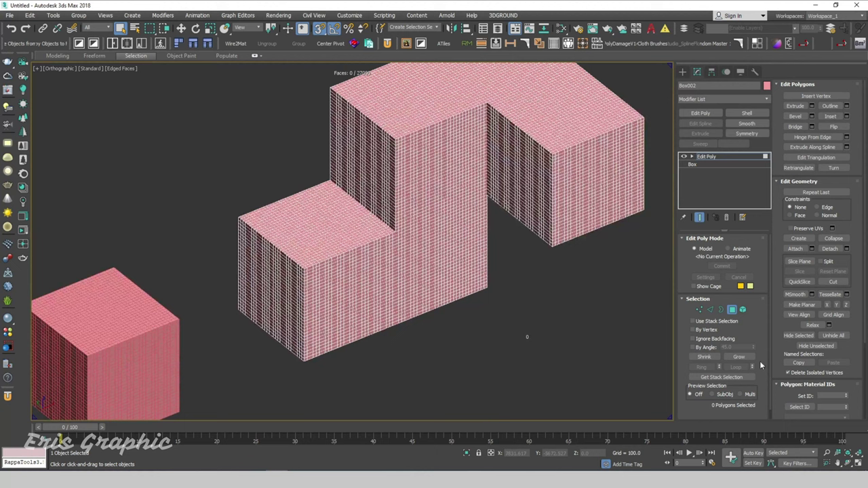
Enable By Angle selection at 10 degrees and select the left box's front face.
{"action": "left_click", "coordinate": [692, 348]}
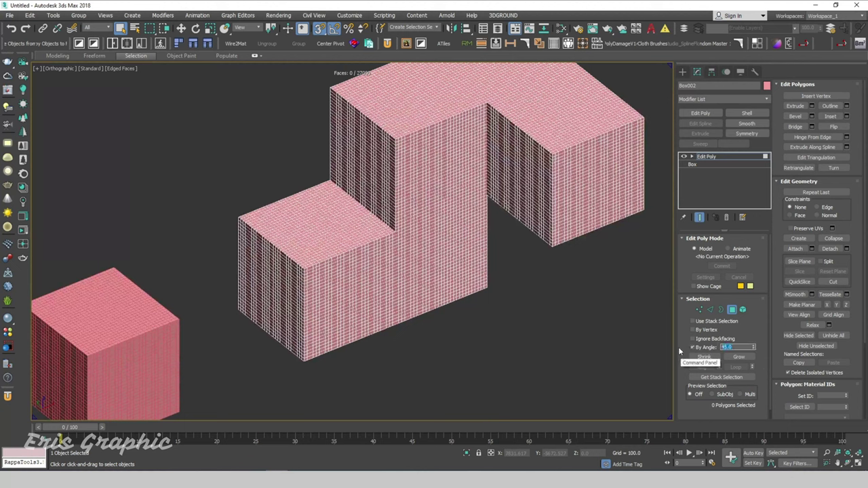
{"action": "left_click", "coordinate": [738, 347]}
{"action": "type", "text": "10"}
{"action": "key", "text": "Return"}
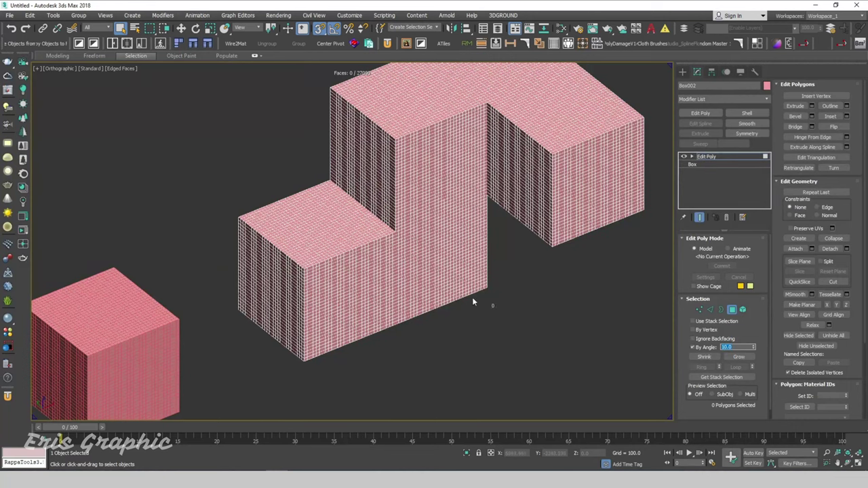
{"action": "scroll", "coordinate": [473, 302], "scroll_direction": "up", "scroll_amount": 4}
{"action": "left_click", "coordinate": [343, 270]}
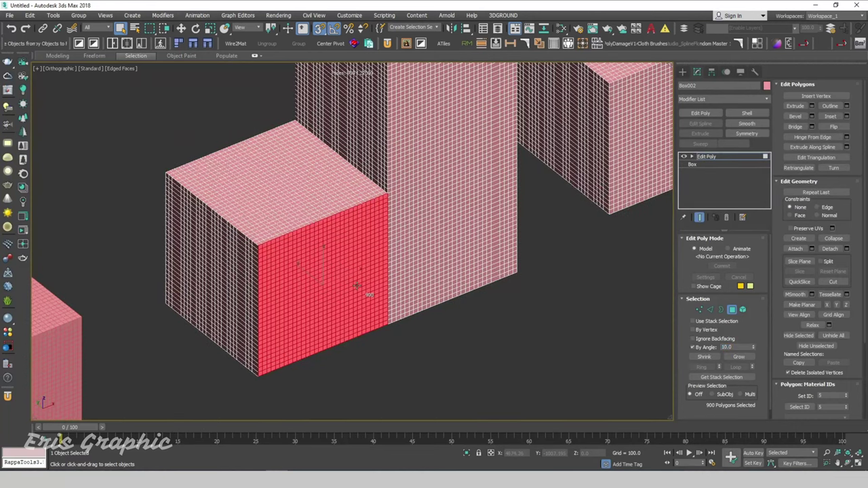
{"action": "middle_click_drag", "start_coordinate": [356, 286], "coordinate": [431, 255], "text": "alt"}
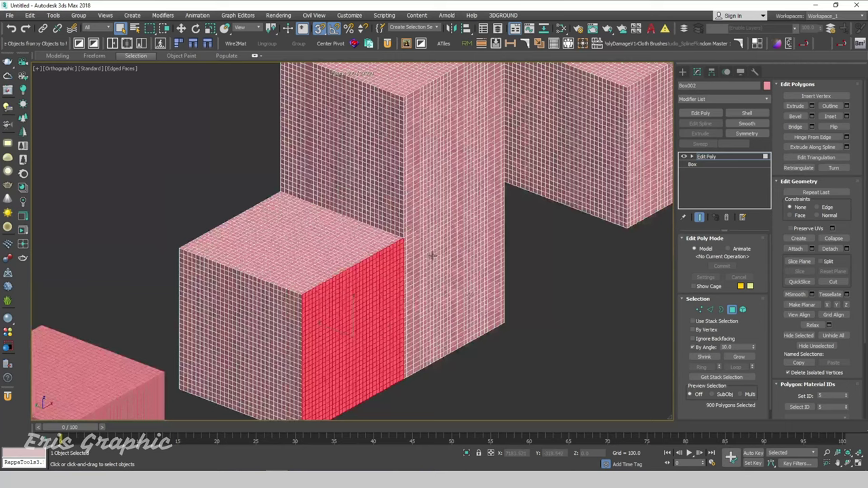
{"action": "scroll", "coordinate": [432, 255], "scroll_direction": "down", "scroll_amount": 3}
Add the tall and back boxes' front, side and top faces to the selection.
{"action": "left_click", "coordinate": [366, 163], "text": "ctrl"}
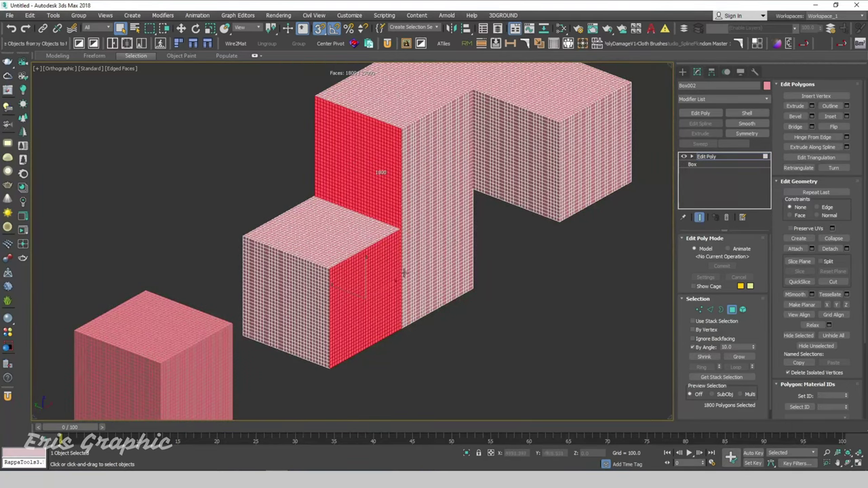
{"action": "left_click", "coordinate": [429, 141], "text": "ctrl"}
{"action": "left_click", "coordinate": [516, 155], "text": "ctrl"}
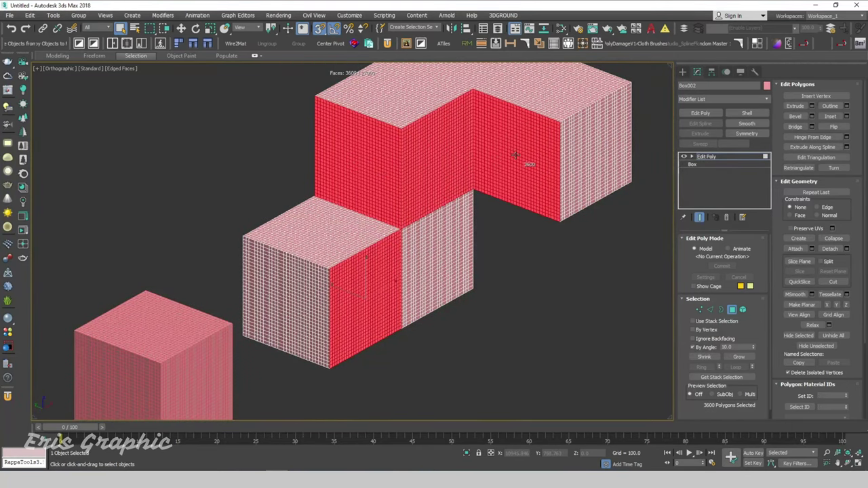
{"action": "left_click", "coordinate": [590, 150], "text": "ctrl"}
{"action": "mouse_move", "coordinate": [563, 237]}
{"action": "middle_mouse_down", "text": "alt"}
{"action": "mouse_move", "coordinate": [569, 269]}
{"action": "mouse_move", "coordinate": [556, 250]}
{"action": "middle_mouse_up", "text": "alt"}
{"action": "left_click", "coordinate": [480, 154], "text": "ctrl"}
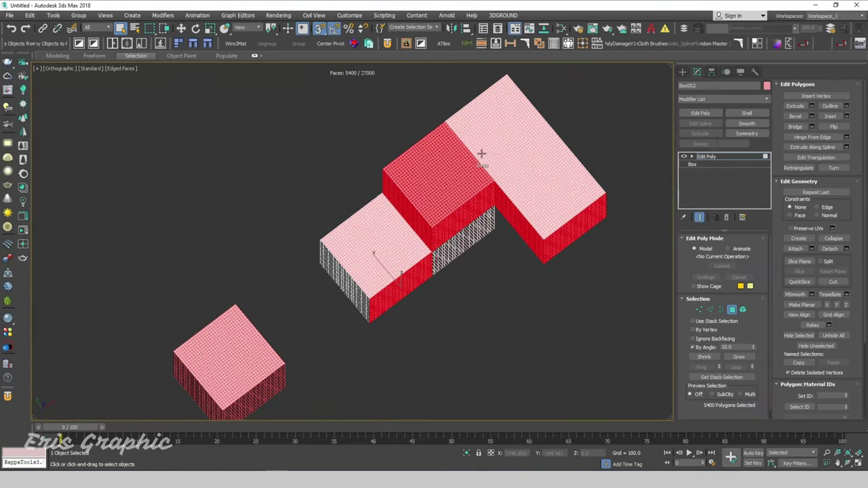
{"action": "left_click", "coordinate": [495, 138], "text": "ctrl"}
{"action": "left_click", "coordinate": [554, 203], "text": "ctrl"}
{"action": "mouse_move", "coordinate": [581, 228]}
{"action": "middle_mouse_down", "text": "alt"}
{"action": "mouse_move", "coordinate": [597, 174]}
{"action": "mouse_move", "coordinate": [596, 214]}
{"action": "mouse_move", "coordinate": [562, 151]}
{"action": "middle_mouse_up", "text": "alt"}
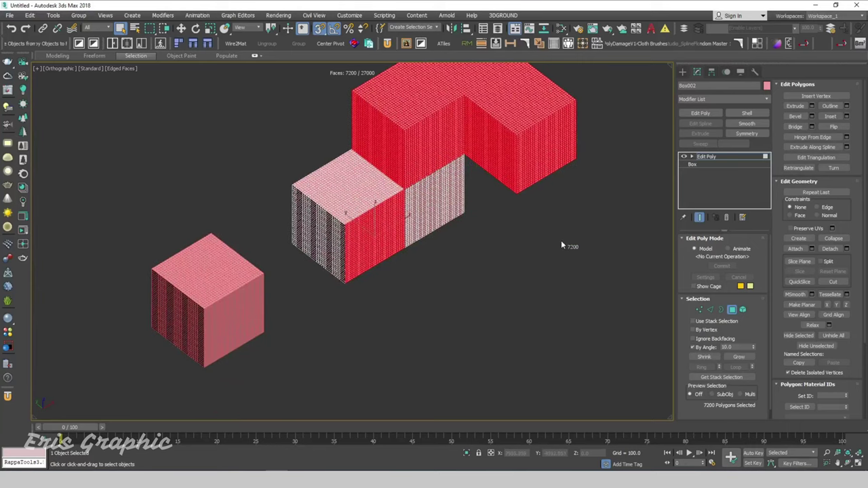
{"action": "middle_click_drag", "start_coordinate": [566, 244], "coordinate": [560, 315]}
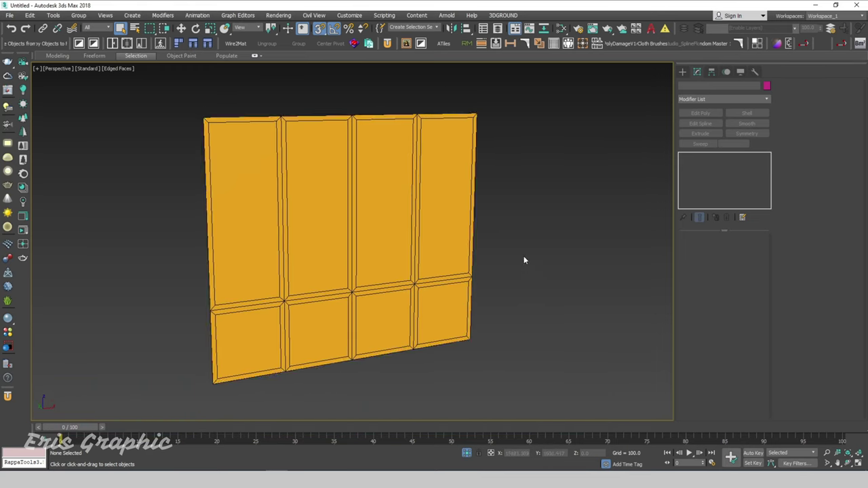
Select the yellow wall Plane001 in Polygon mode and clear its existing selection.
{"action": "left_click", "coordinate": [393, 189]}
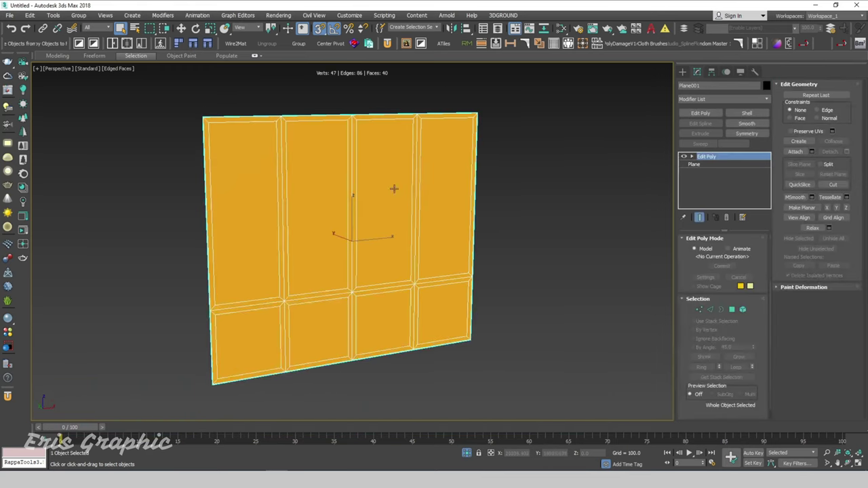
{"action": "left_click", "coordinate": [732, 310]}
{"action": "middle_click_drag", "start_coordinate": [562, 324], "coordinate": [568, 290], "text": "alt"}
{"action": "left_click", "coordinate": [568, 289]}
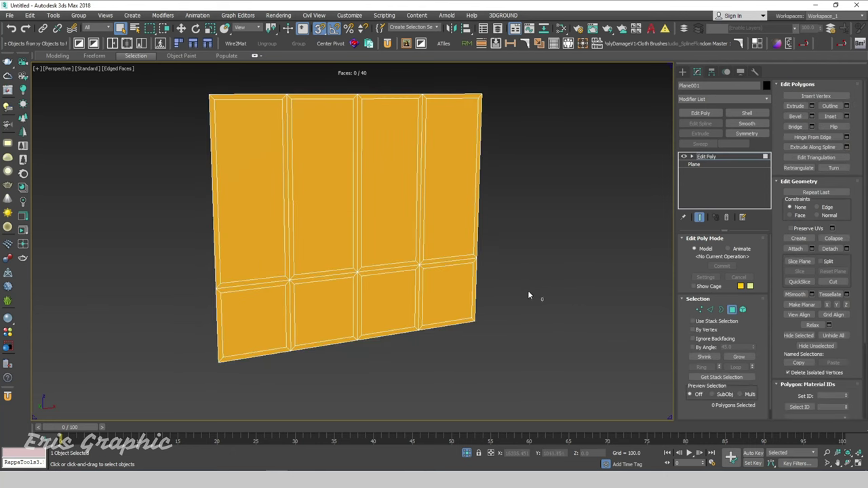
{"action": "scroll", "coordinate": [462, 305], "scroll_direction": "up", "scroll_amount": 3}
Select the border and bevel strips framing the wall's lower-right panels.
{"action": "left_click", "coordinate": [398, 323]}
{"action": "left_click", "coordinate": [412, 338], "text": "ctrl"}
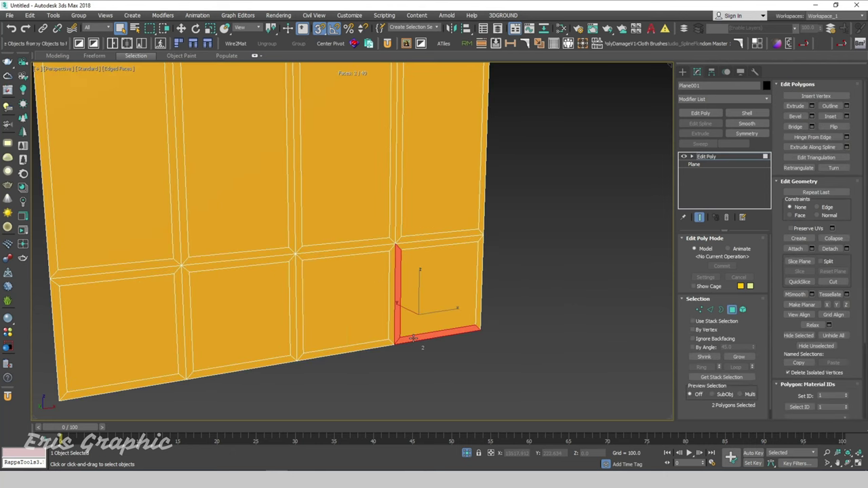
{"action": "left_click", "coordinate": [382, 343], "text": "ctrl"}
{"action": "left_click", "coordinate": [388, 333], "text": "ctrl"}
{"action": "left_click", "coordinate": [389, 328], "text": "alt"}
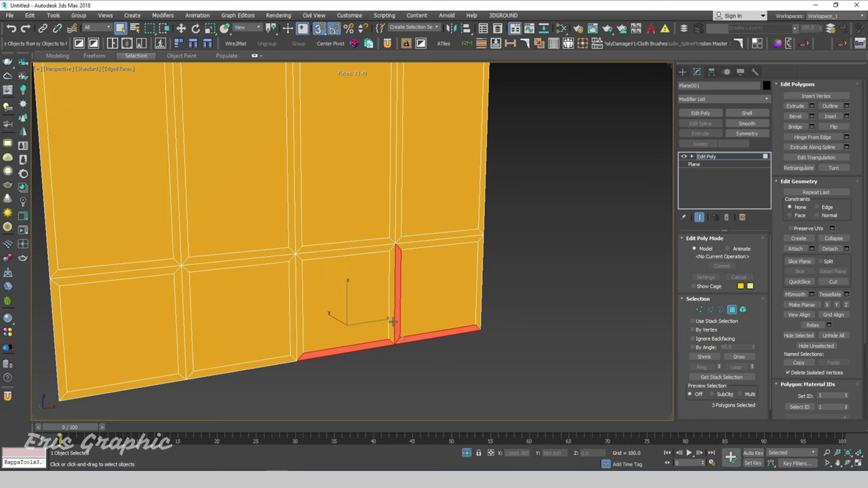
{"action": "left_click", "coordinate": [393, 313], "text": "ctrl"}
{"action": "left_click", "coordinate": [375, 252], "text": "ctrl"}
{"action": "left_click", "coordinate": [378, 243], "text": "ctrl"}
{"action": "left_click", "coordinate": [409, 243], "text": "ctrl"}
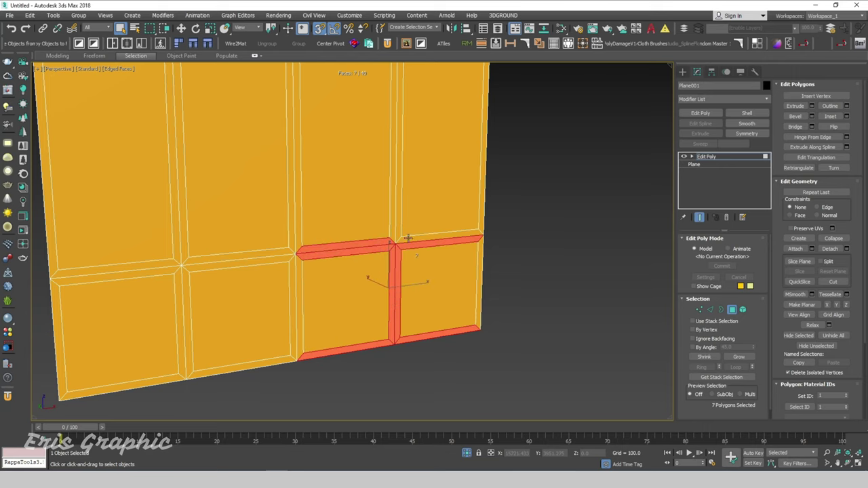
{"action": "left_click", "coordinate": [405, 237], "text": "ctrl"}
{"action": "left_click", "coordinate": [404, 230], "text": "ctrl"}
Centre the whole wall in view and return to object-level editing.
{"action": "middle_click_drag", "start_coordinate": [544, 299], "coordinate": [589, 363]}
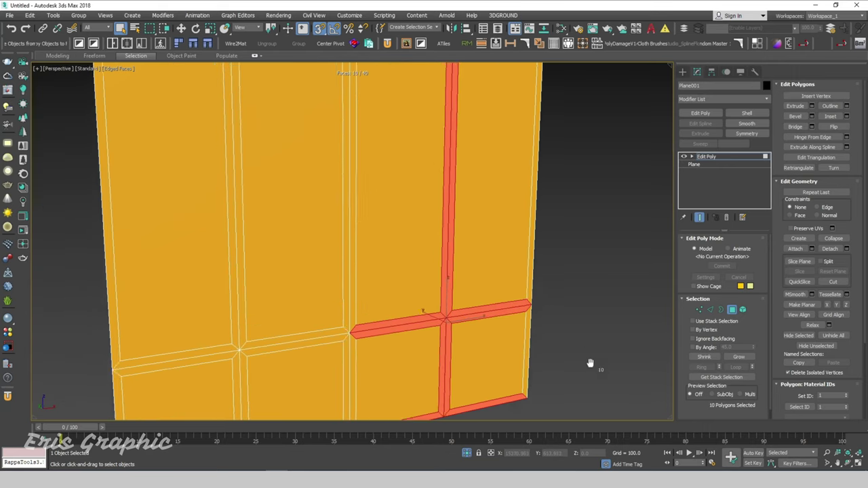
{"action": "scroll", "coordinate": [507, 290], "scroll_direction": "down", "scroll_amount": 5}
{"action": "scroll", "coordinate": [507, 290], "scroll_direction": "up", "scroll_amount": 2}
{"action": "middle_click_drag", "start_coordinate": [568, 296], "coordinate": [529, 270]}
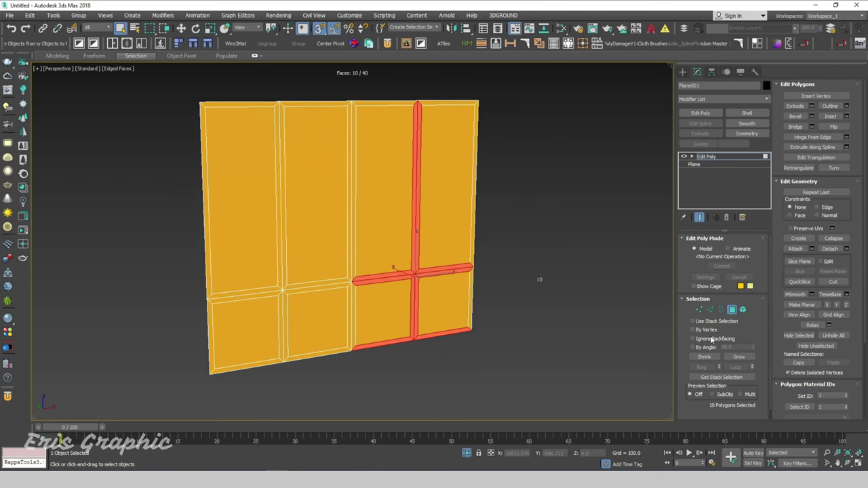
{"action": "left_click", "coordinate": [732, 310]}
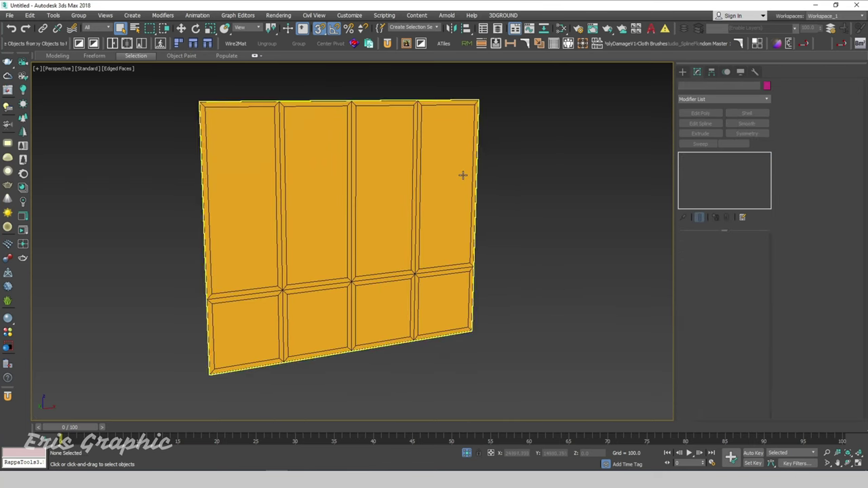
Marquee-select all 40 wall faces, then deselect the eight inner panels.
{"action": "left_click", "coordinate": [730, 310]}
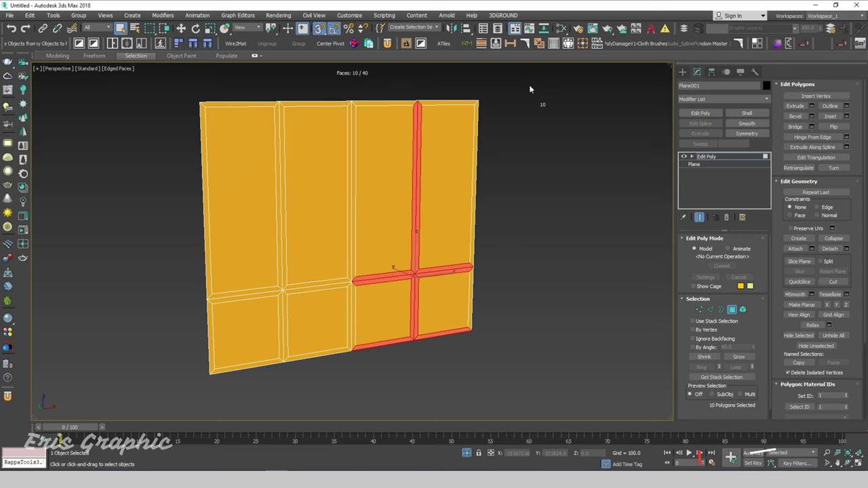
{"action": "left_click_drag", "start_coordinate": [522, 82], "coordinate": [124, 398]}
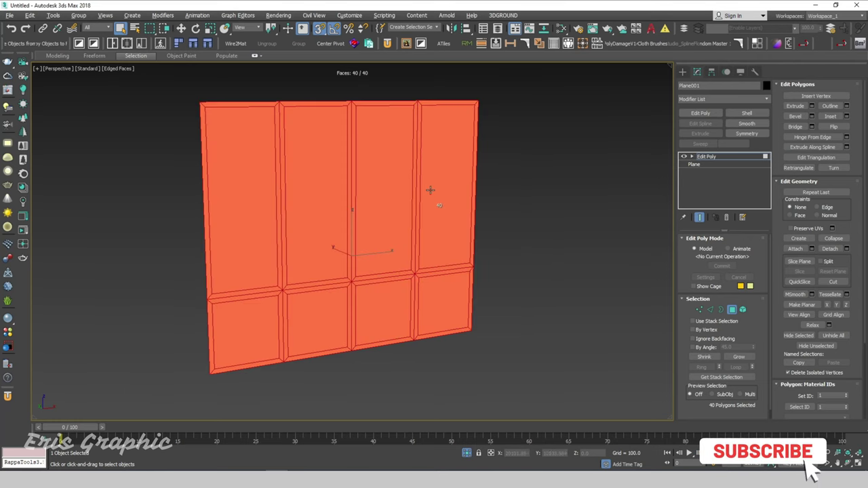
{"action": "left_click", "coordinate": [434, 184], "text": "alt"}
{"action": "left_click", "coordinate": [442, 302], "text": "alt"}
{"action": "left_click", "coordinate": [375, 305], "text": "alt"}
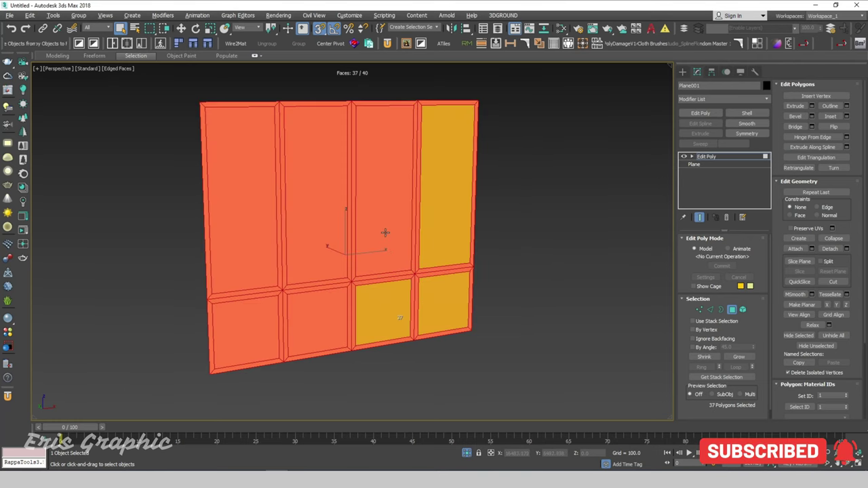
{"action": "left_click", "coordinate": [386, 233], "text": "alt"}
{"action": "left_click", "coordinate": [324, 205], "text": "alt"}
{"action": "left_click", "coordinate": [317, 311], "text": "alt"}
{"action": "left_click", "coordinate": [258, 310], "text": "alt"}
{"action": "left_click", "coordinate": [246, 244], "text": "alt"}
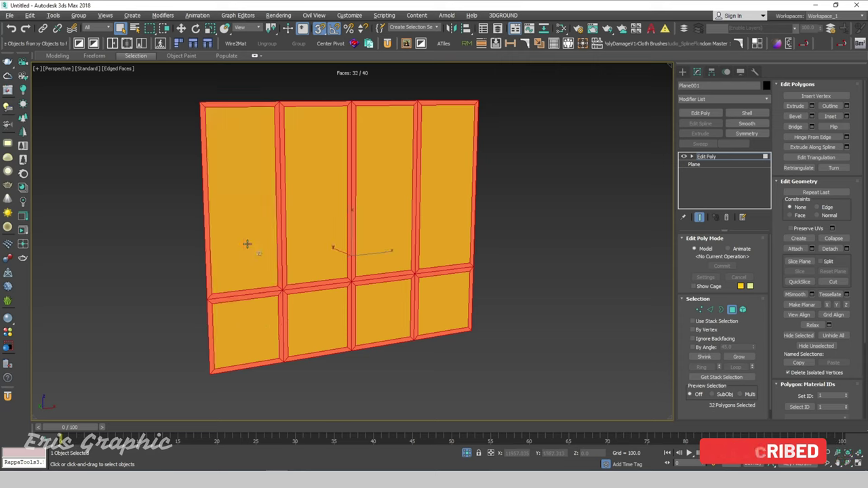
Clear the selection and select just the eight inner panels instead.
{"action": "left_click", "coordinate": [601, 233]}
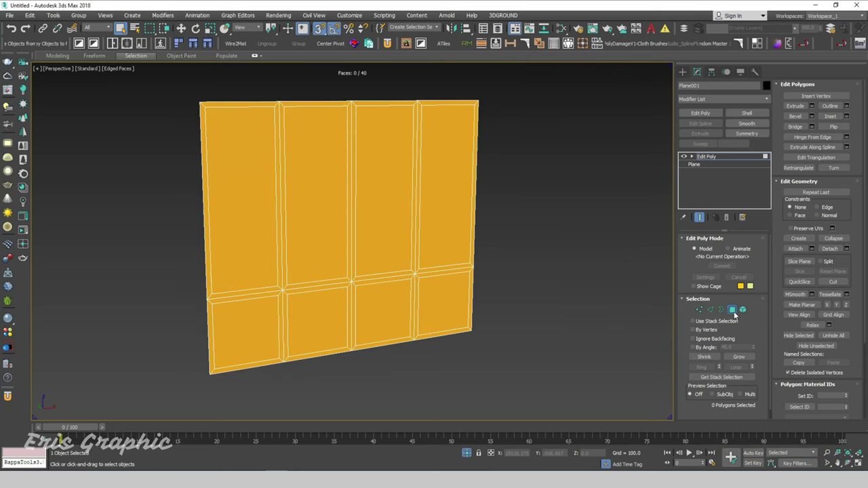
{"action": "left_click", "coordinate": [445, 206]}
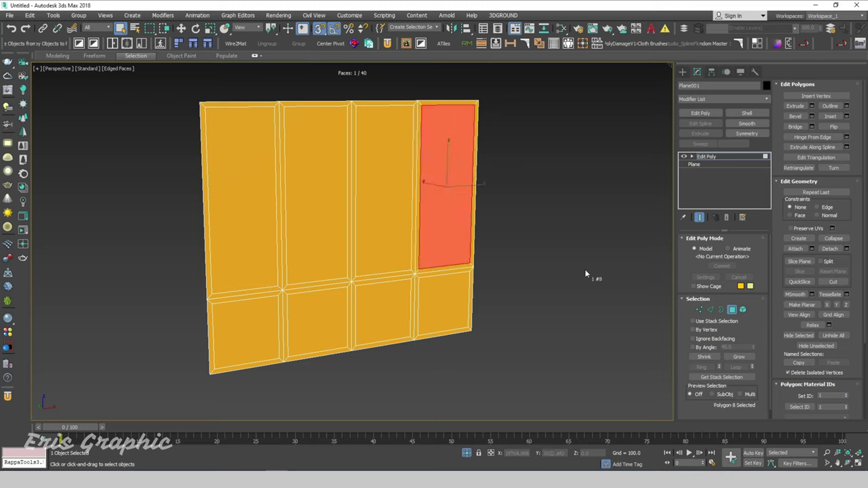
{"action": "left_click", "coordinate": [393, 312], "text": "ctrl"}
{"action": "left_click", "coordinate": [392, 226], "text": "ctrl"}
{"action": "left_click", "coordinate": [444, 305], "text": "ctrl"}
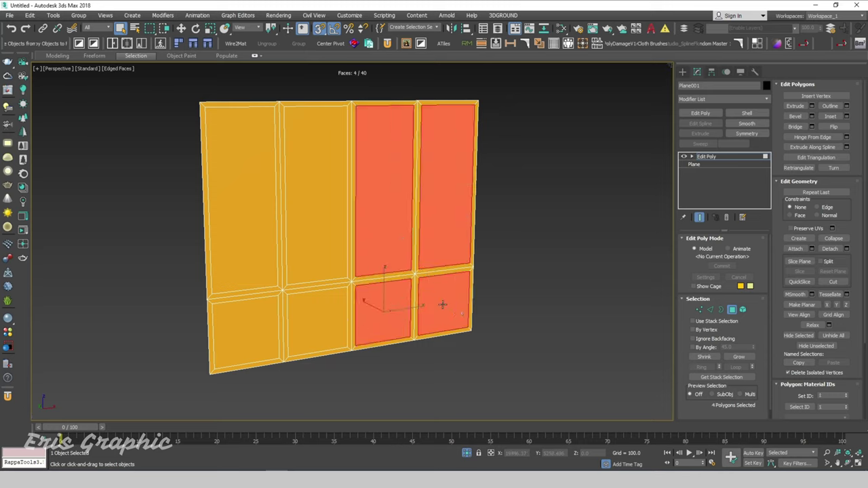
{"action": "left_click", "coordinate": [328, 318], "text": "ctrl"}
{"action": "left_click", "coordinate": [300, 235], "text": "ctrl"}
{"action": "left_click", "coordinate": [262, 229], "text": "ctrl"}
{"action": "left_click", "coordinate": [257, 338], "text": "ctrl"}
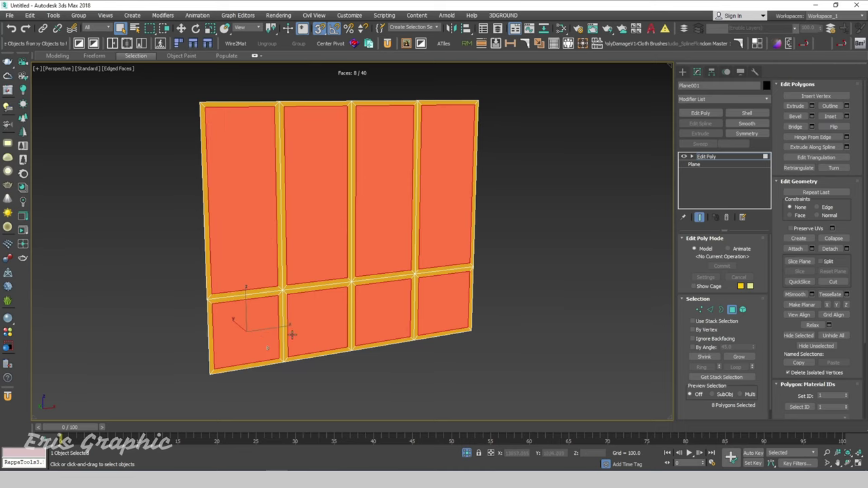
Invert the panel selection to the frame borders, then select the left wall plane.
{"action": "key", "text": "ctrl+i"}
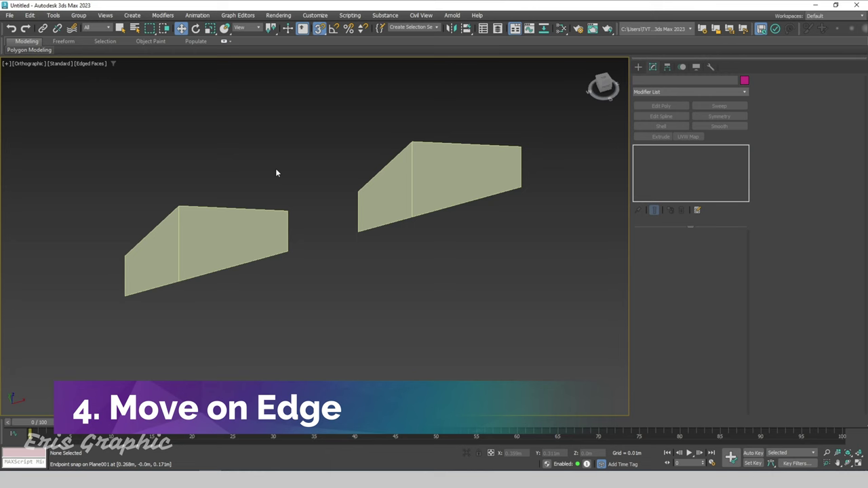
{"action": "left_click", "coordinate": [281, 231]}
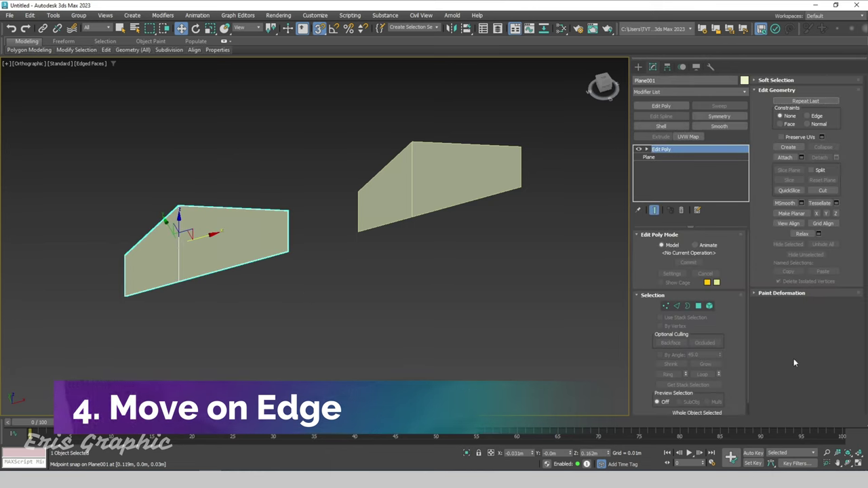
{"action": "key", "text": "2"}
Connect the left plane's top and bottom edges and slide the new edge rightward.
{"action": "left_click_drag", "start_coordinate": [262, 178], "coordinate": [231, 299]}
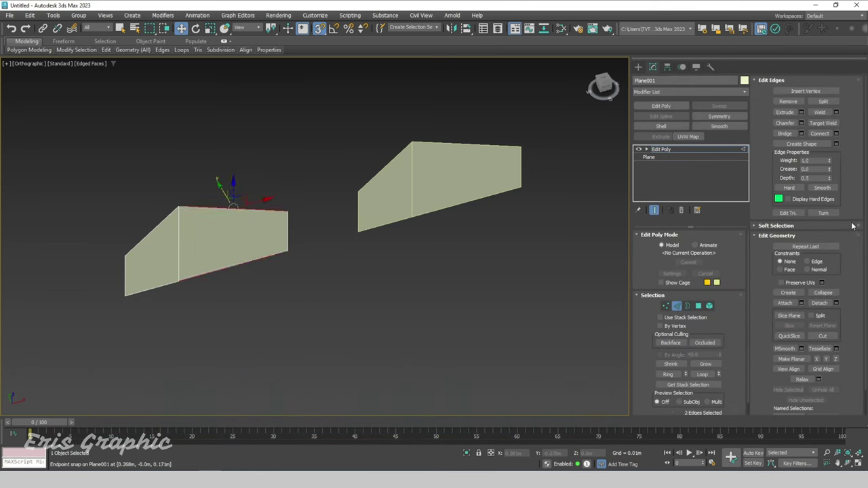
{"action": "left_click", "coordinate": [819, 133]}
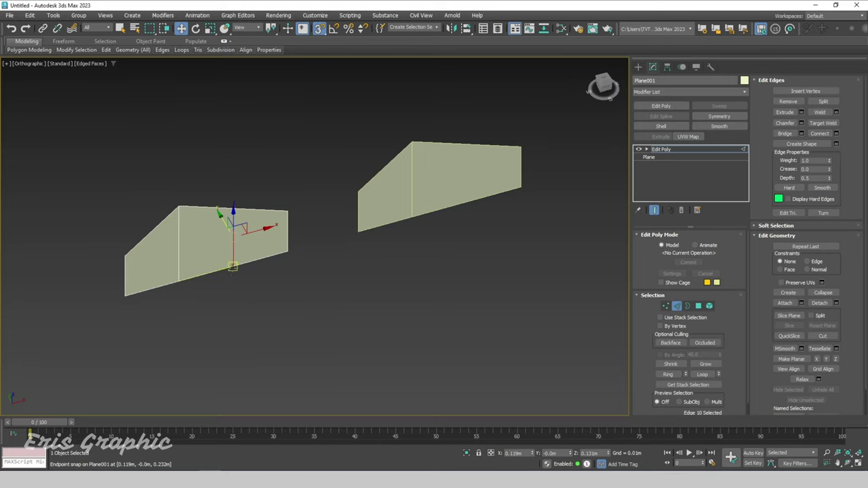
{"action": "scroll", "coordinate": [232, 232], "scroll_direction": "up", "scroll_amount": 2}
{"action": "left_click_drag", "start_coordinate": [263, 229], "coordinate": [261, 218]}
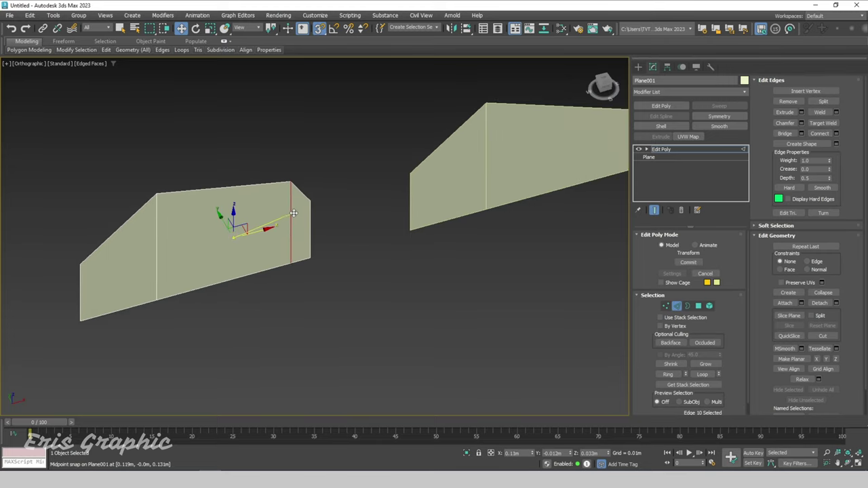
{"action": "mouse_move", "coordinate": [379, 295]}
{"action": "middle_mouse_down"}
{"action": "mouse_move", "coordinate": [438, 317]}
{"action": "mouse_move", "coordinate": [427, 317]}
{"action": "middle_mouse_up"}
{"action": "left_click", "coordinate": [438, 317]}
{"action": "left_click", "coordinate": [675, 305]}
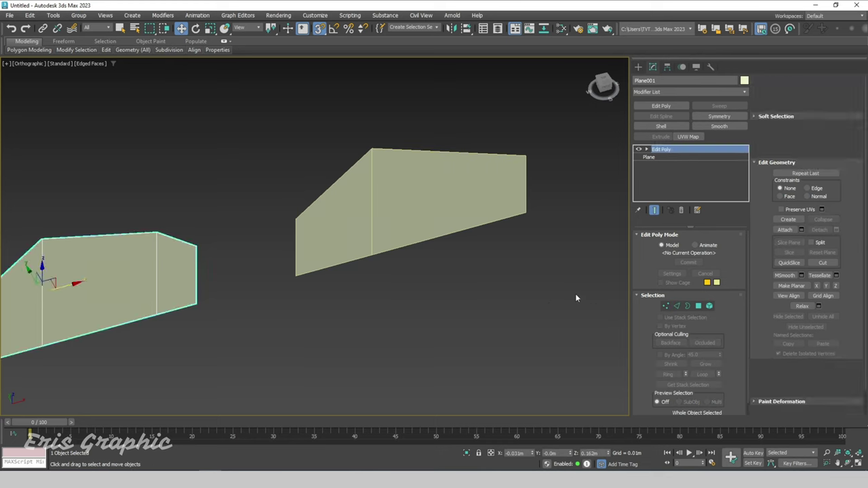
{"action": "left_click_drag", "start_coordinate": [528, 313], "coordinate": [465, 162]}
Connect the right plane's top and bottom edges and slide the new edge near its right end.
{"action": "left_click", "coordinate": [676, 304]}
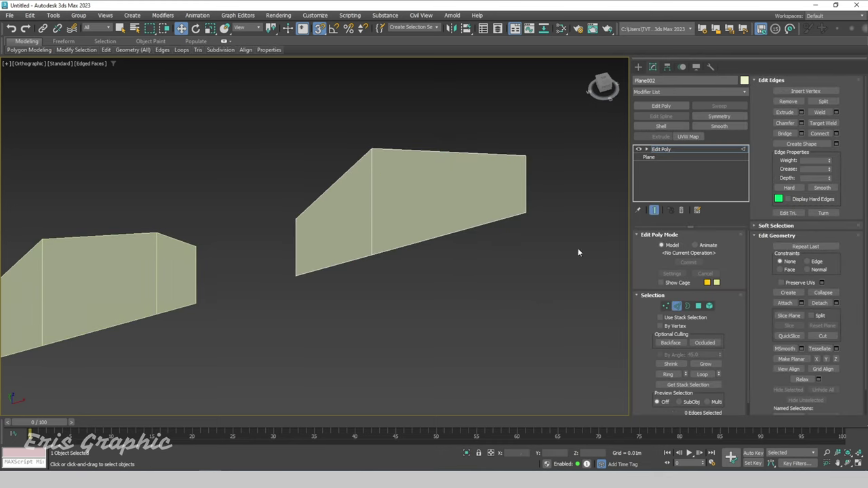
{"action": "left_click_drag", "start_coordinate": [454, 120], "coordinate": [434, 294]}
{"action": "left_click", "coordinate": [820, 135]}
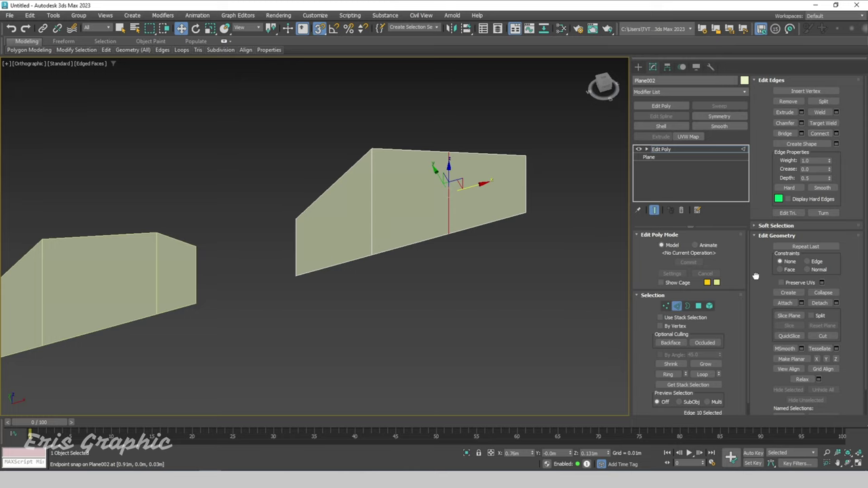
{"action": "scroll", "coordinate": [755, 276], "scroll_direction": "down", "scroll_amount": 1}
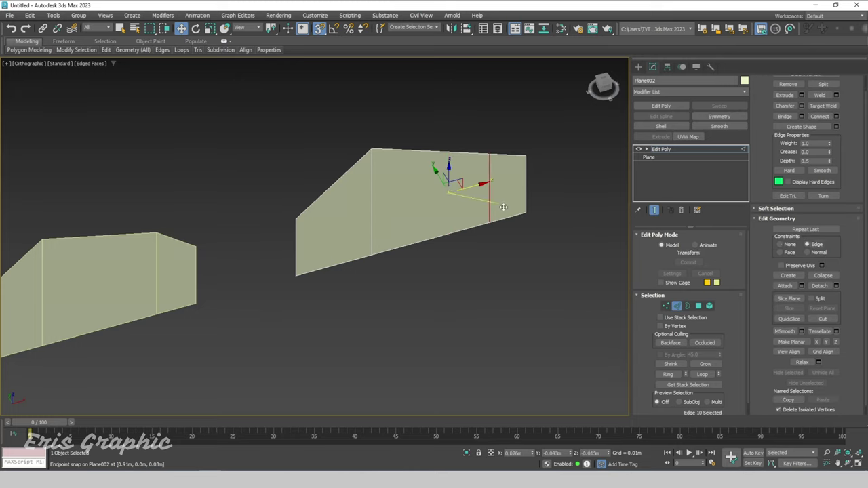
{"action": "mouse_move", "coordinate": [447, 193]}
{"action": "left_mouse_down"}
{"action": "mouse_move", "coordinate": [431, 286]}
{"action": "mouse_move", "coordinate": [486, 296]}
{"action": "left_mouse_up"}
{"action": "middle_click_drag", "start_coordinate": [542, 251], "coordinate": [532, 247]}
{"action": "key", "text": "F3"}
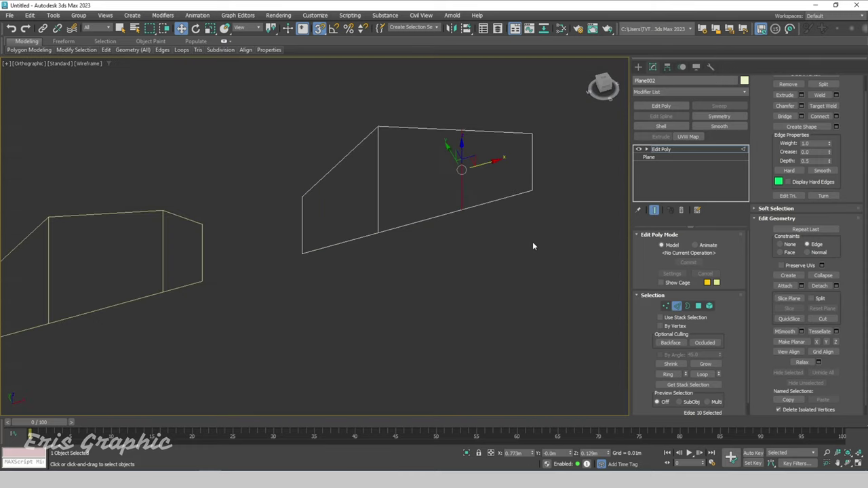
{"action": "left_click", "coordinate": [606, 301]}
{"action": "left_click", "coordinate": [678, 306]}
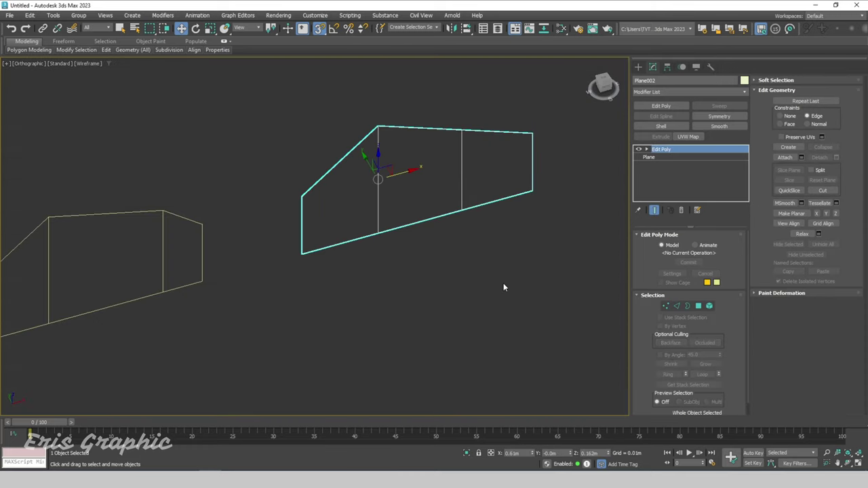
{"action": "left_click", "coordinate": [503, 283]}
{"action": "key", "text": "F3"}
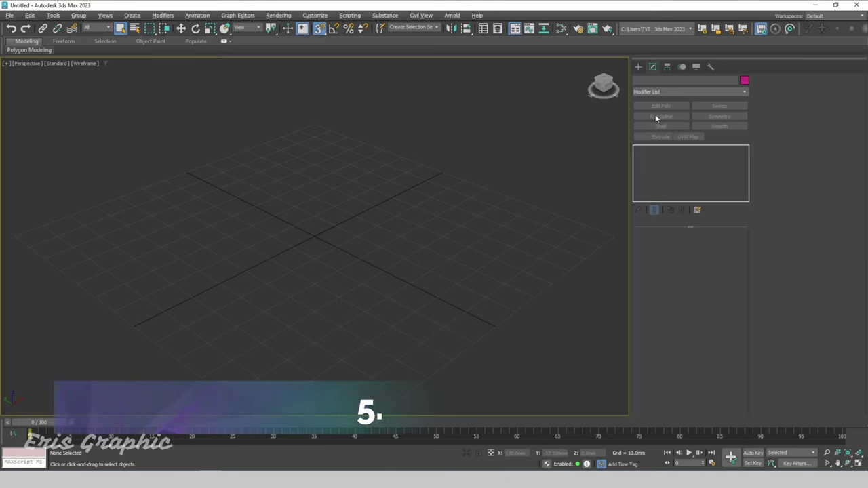
Draw a new box about 109 mm wide and zoom to it.
{"action": "left_click", "coordinate": [664, 128]}
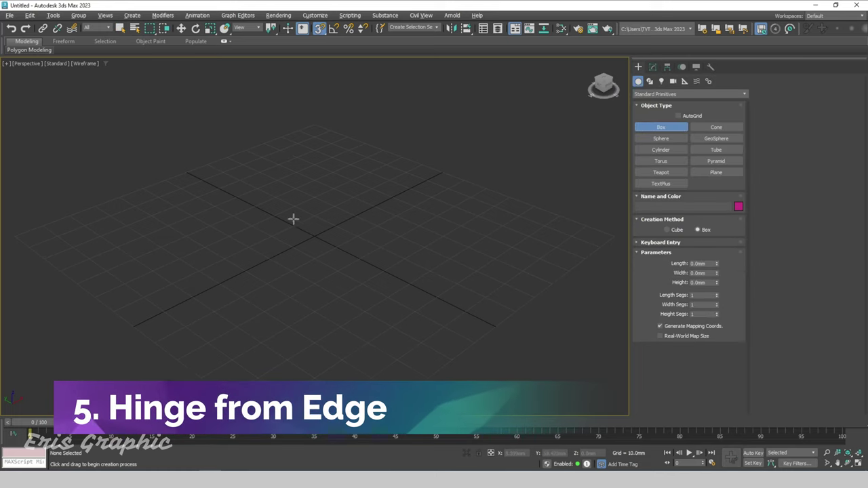
{"action": "left_click_drag", "start_coordinate": [359, 203], "coordinate": [251, 292]}
{"action": "left_click", "coordinate": [267, 193]}
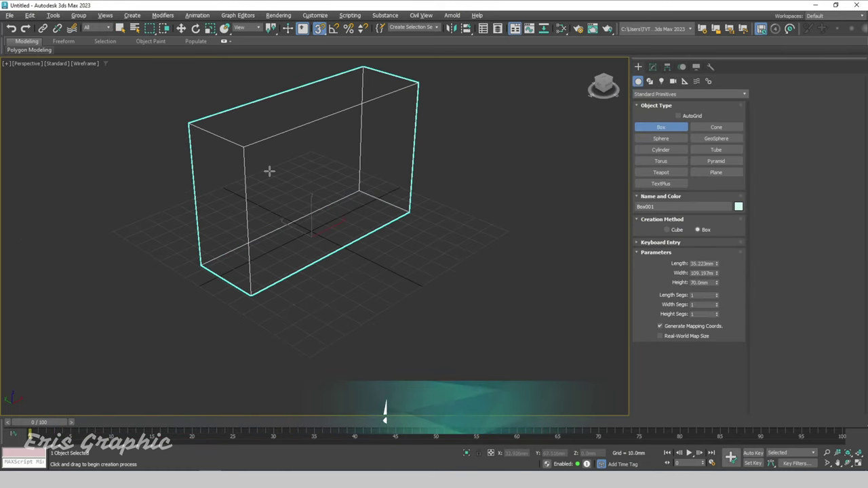
{"action": "scroll", "coordinate": [501, 186], "scroll_direction": "down", "scroll_amount": 3}
{"action": "right_click", "coordinate": [502, 169]}
{"action": "left_click", "coordinate": [499, 162]}
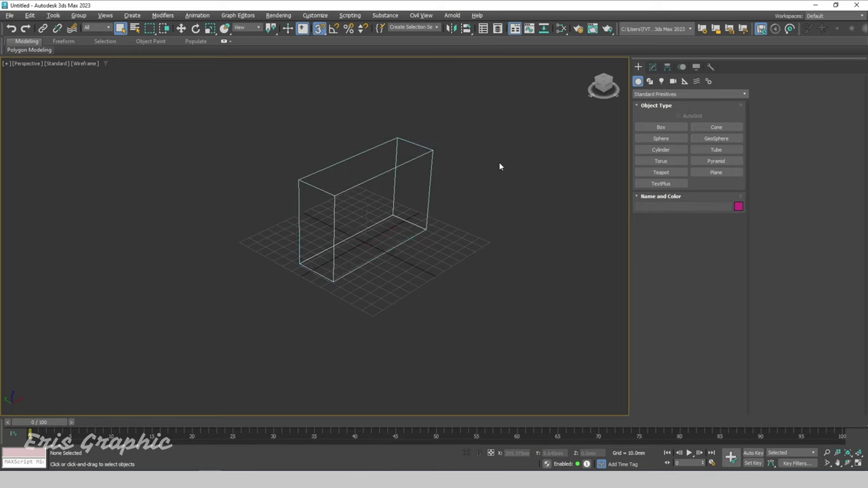
{"action": "left_click", "coordinate": [427, 160]}
{"action": "key", "text": "z"}
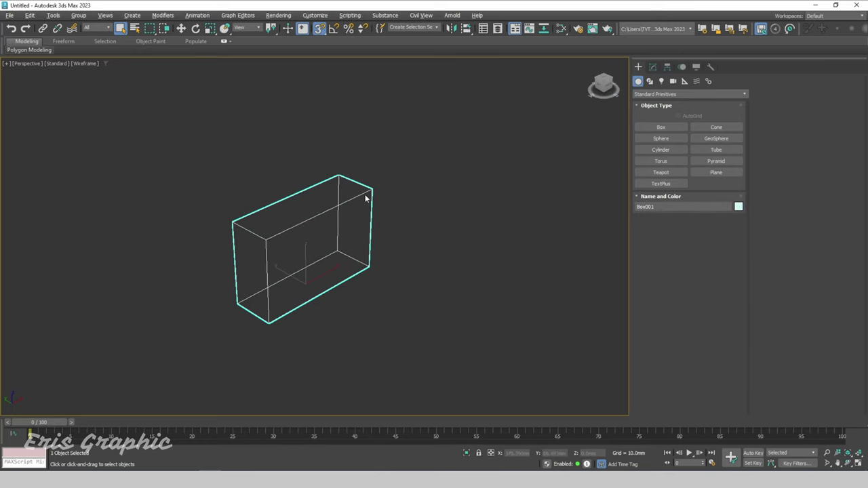
Convert the box to an Editable Poly and select its top polygon.
{"action": "right_click", "coordinate": [366, 197]}
{"action": "left_click", "coordinate": [468, 311]}
{"action": "left_click", "coordinate": [412, 177]}
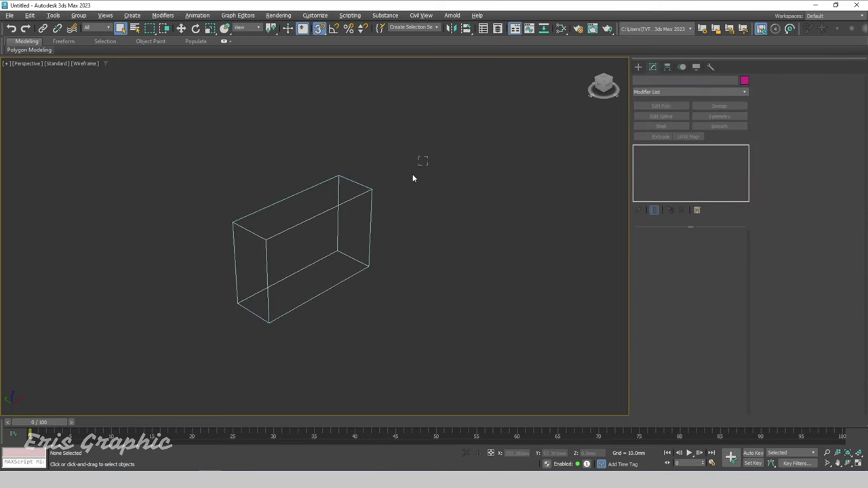
{"action": "key", "text": "F3"}
{"action": "left_click", "coordinate": [430, 219]}
{"action": "left_click", "coordinate": [292, 213]}
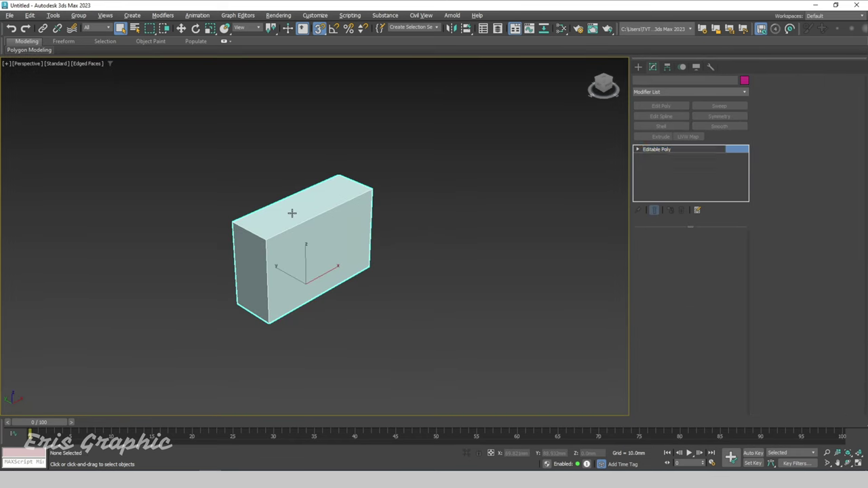
{"action": "left_click", "coordinate": [698, 245]}
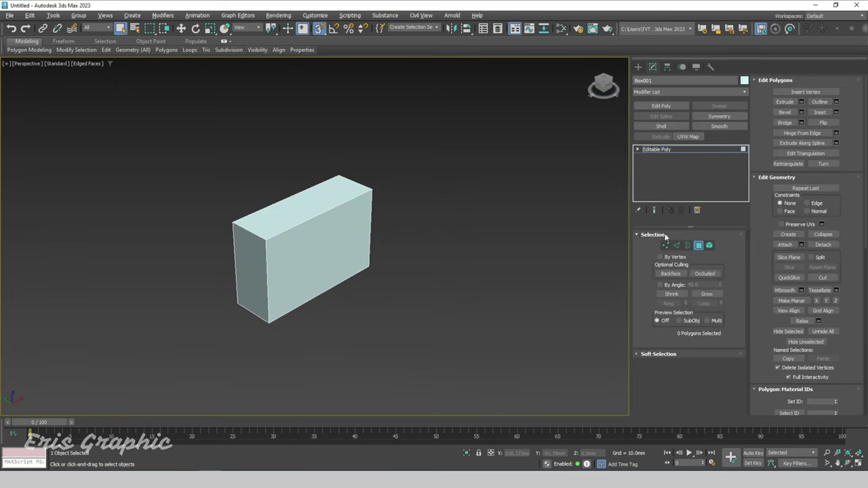
{"action": "left_click", "coordinate": [326, 212]}
{"action": "middle_click_drag", "start_coordinate": [345, 199], "coordinate": [454, 215], "text": "alt"}
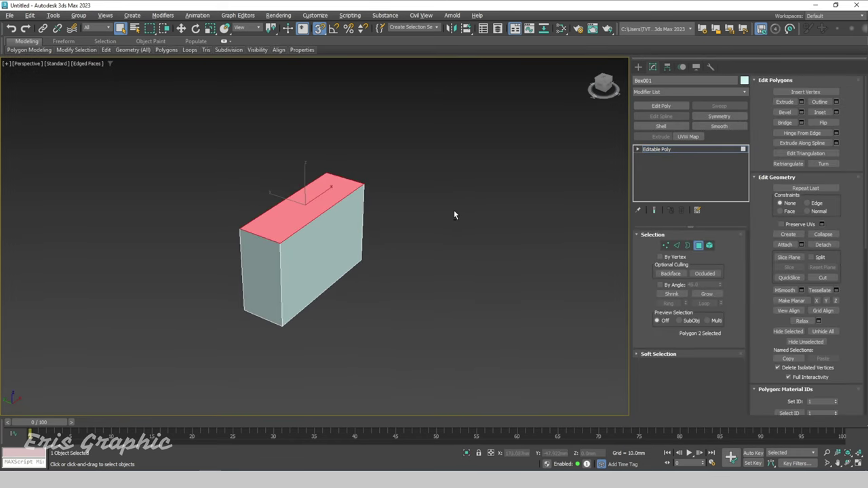
Hinge the top face 90° about its top edge and raise Hinge segments to 5.
{"action": "left_click", "coordinate": [837, 134]}
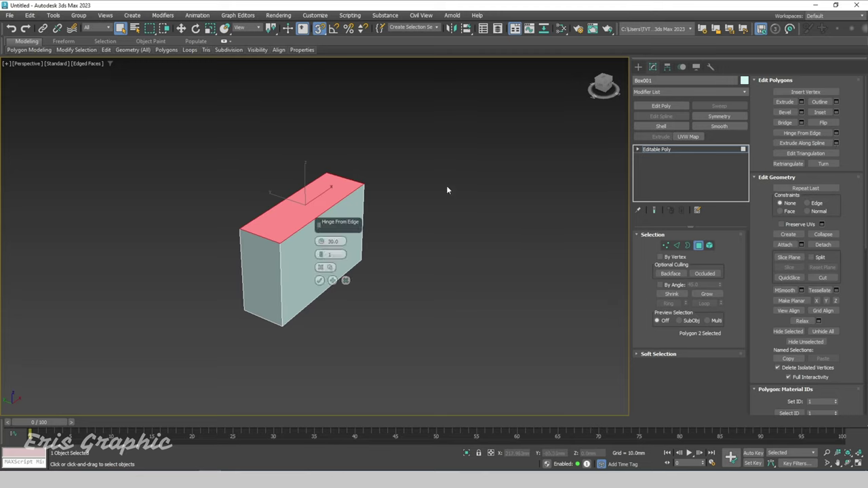
{"action": "middle_click_drag", "start_coordinate": [446, 190], "coordinate": [387, 166]}
{"action": "type", "text": "90"}
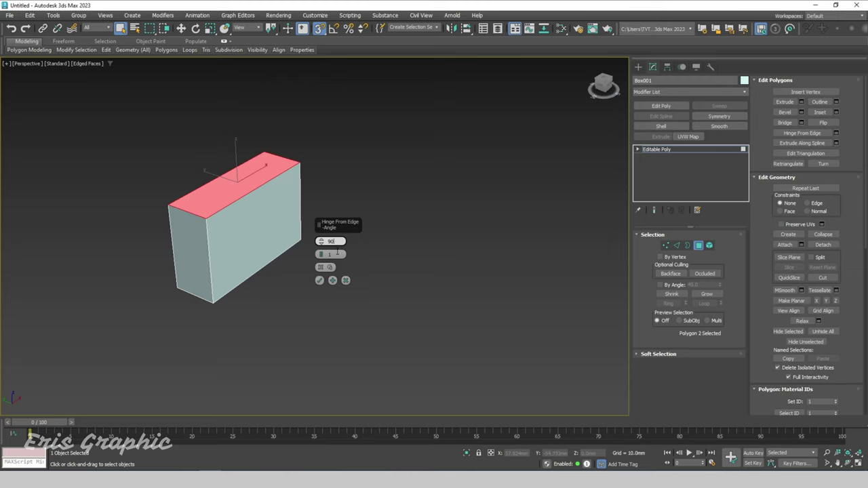
{"action": "key", "text": "Return"}
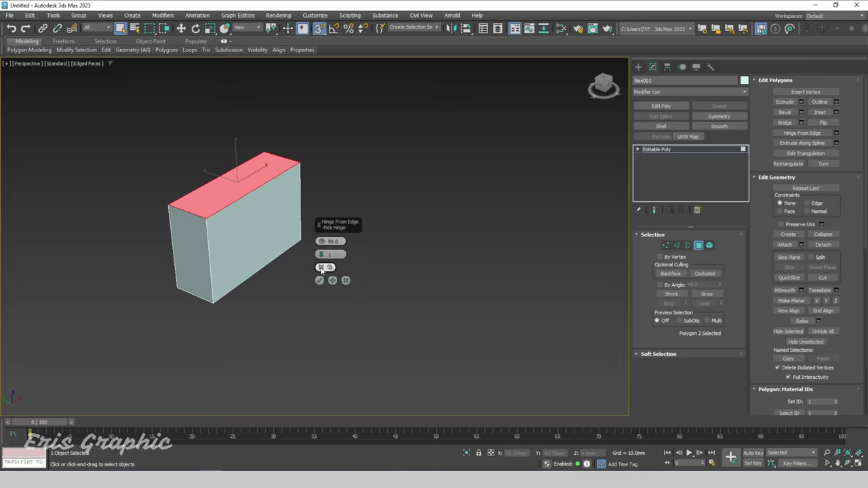
{"action": "left_click", "coordinate": [322, 267]}
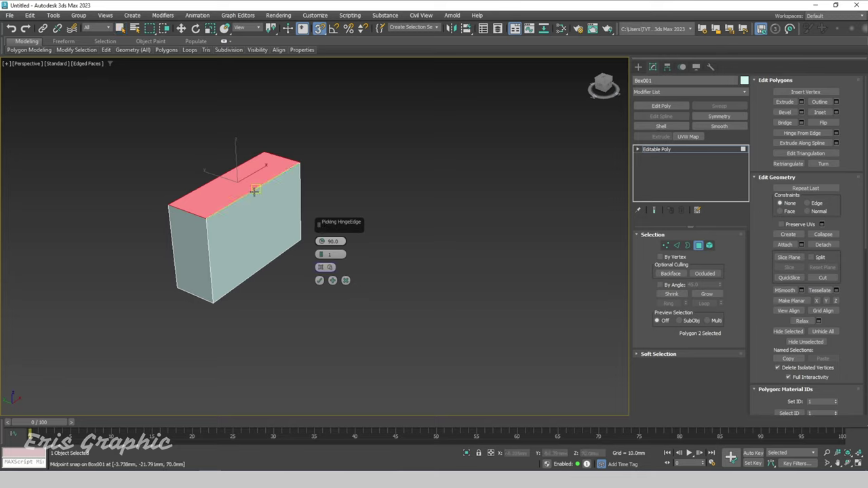
{"action": "left_click", "coordinate": [255, 191]}
{"action": "middle_click_drag", "start_coordinate": [262, 206], "coordinate": [291, 217], "text": "alt"}
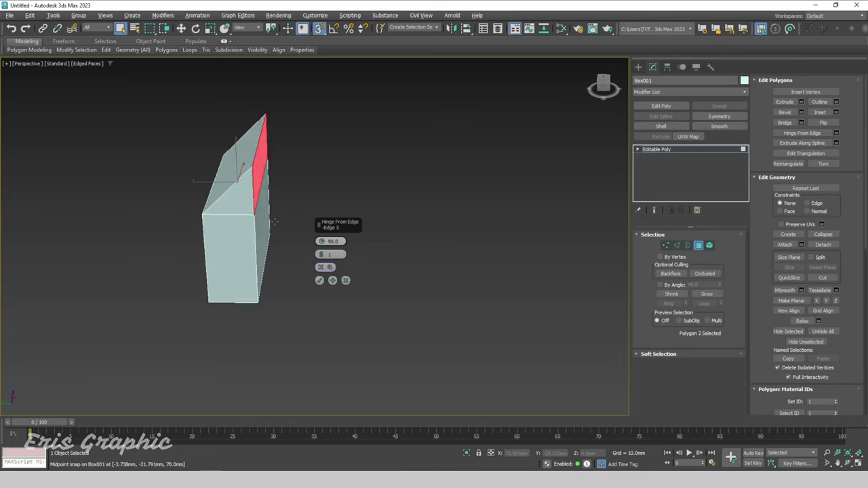
{"action": "left_click_drag", "start_coordinate": [322, 255], "coordinate": [280, 257]}
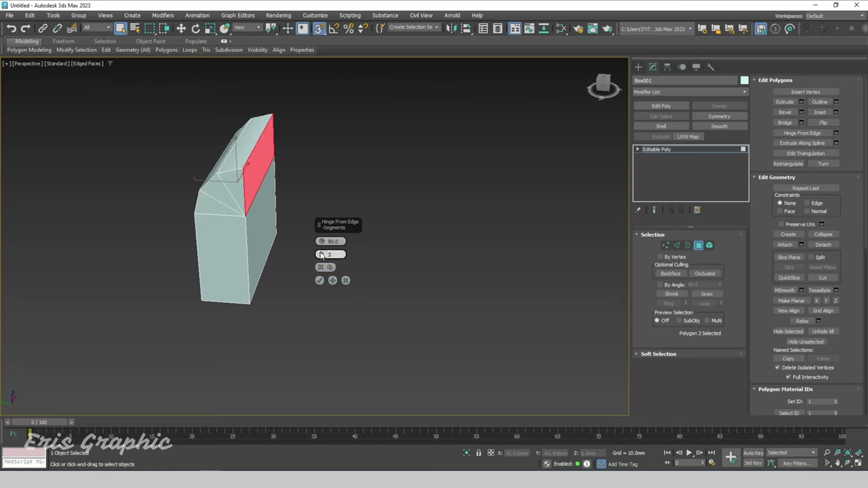
{"action": "middle_click_drag", "start_coordinate": [280, 257], "coordinate": [407, 254], "text": "alt"}
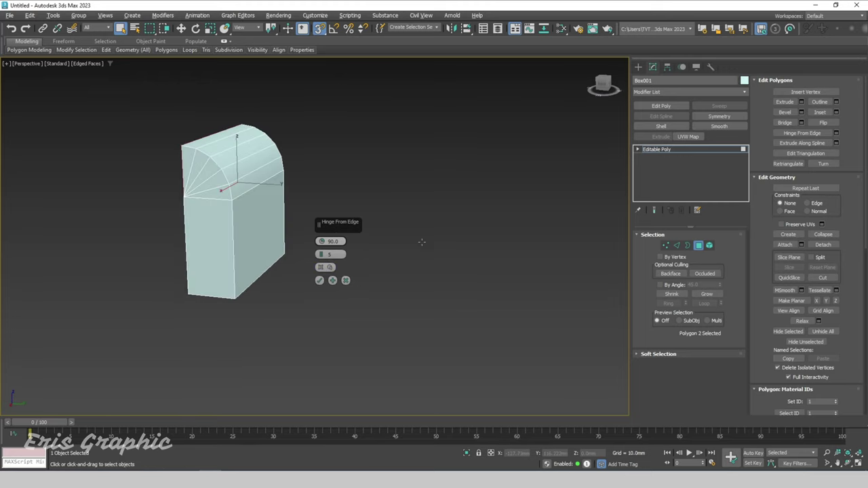
Re-pick the top edge as the hinge and inspect the rounded end.
{"action": "left_click", "coordinate": [323, 268]}
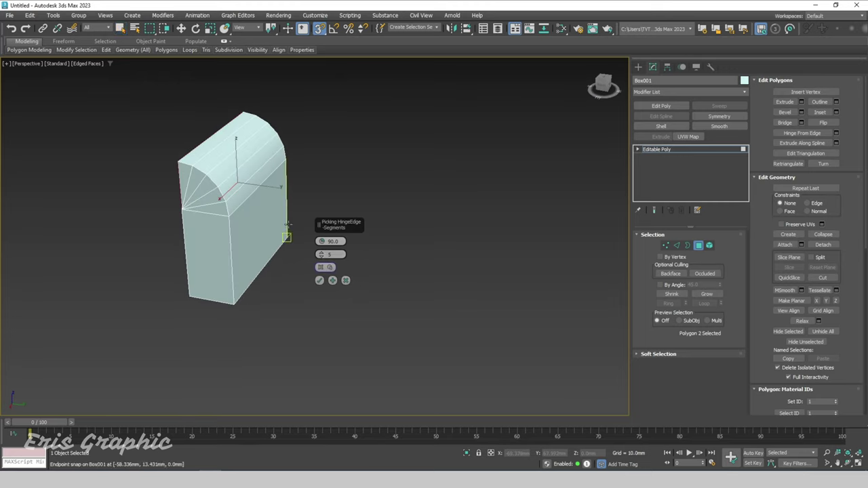
{"action": "middle_click_drag", "start_coordinate": [264, 193], "coordinate": [327, 195], "text": "alt"}
{"action": "left_click", "coordinate": [256, 191]}
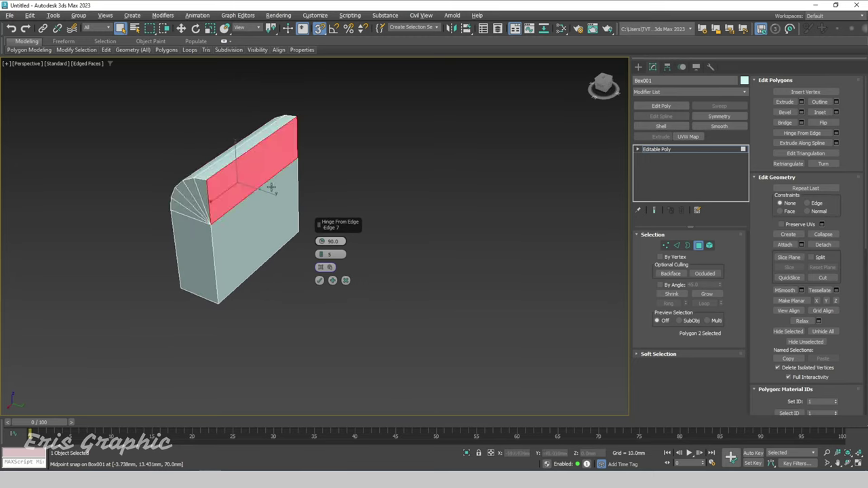
{"action": "middle_click_drag", "start_coordinate": [270, 187], "coordinate": [333, 159], "text": "alt"}
{"action": "scroll", "coordinate": [267, 200], "scroll_direction": "up", "scroll_amount": 3}
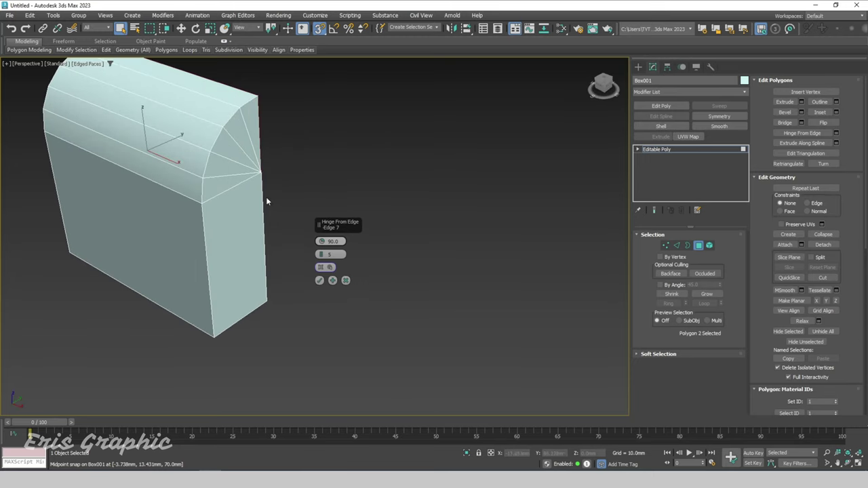
Try the side edge as hinge, then settle on the middle top edge.
{"action": "left_click", "coordinate": [320, 268]}
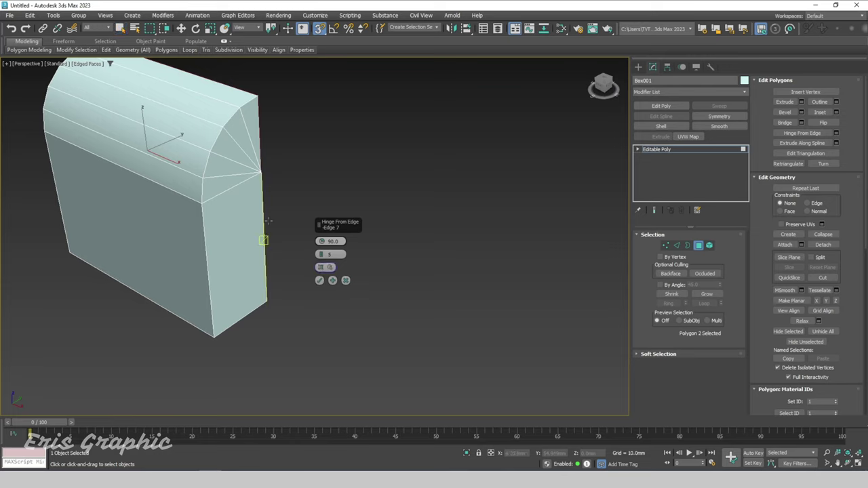
{"action": "left_click", "coordinate": [230, 188]}
{"action": "scroll", "coordinate": [235, 201], "scroll_direction": "down", "scroll_amount": 2}
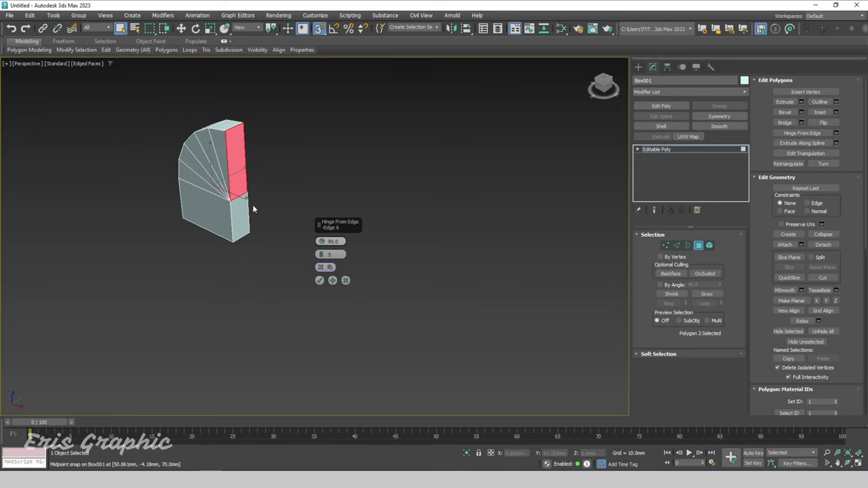
{"action": "mouse_move", "coordinate": [244, 207]}
{"action": "middle_mouse_down", "text": "alt"}
{"action": "mouse_move", "coordinate": [167, 215]}
{"action": "mouse_move", "coordinate": [234, 223]}
{"action": "mouse_move", "coordinate": [274, 205]}
{"action": "middle_mouse_up", "text": "alt"}
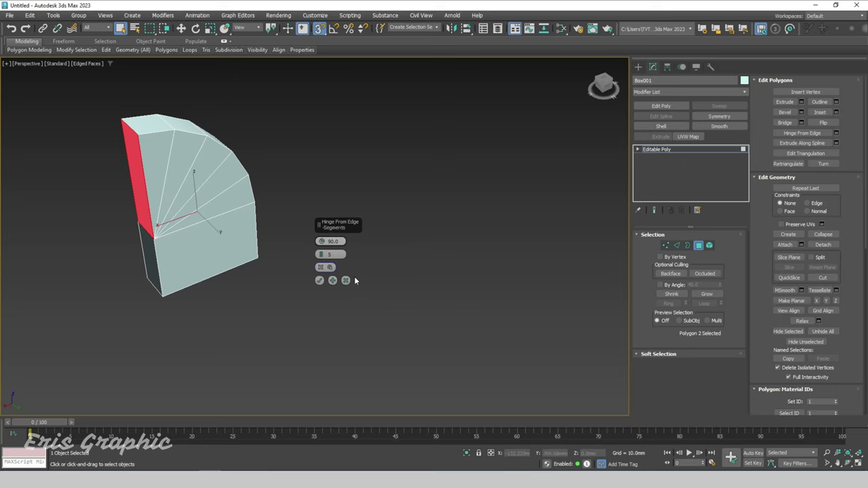
{"action": "left_click", "coordinate": [320, 267]}
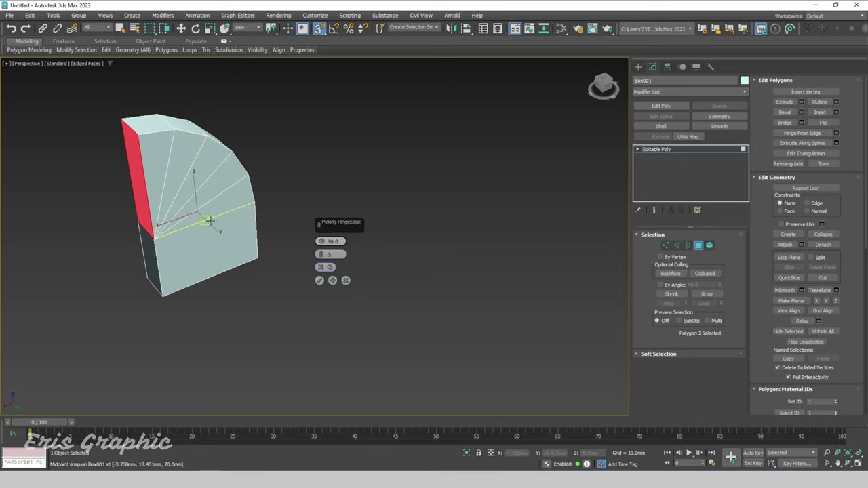
{"action": "left_click", "coordinate": [210, 220]}
{"action": "scroll", "coordinate": [226, 239], "scroll_direction": "down", "scroll_amount": 2}
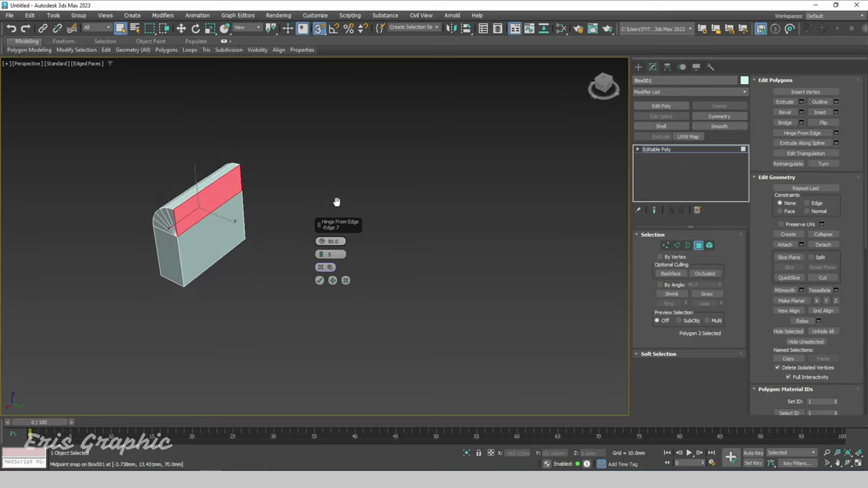
Accept the hinged corner and extrude the face about 60.374 mm past the box.
{"action": "left_click", "coordinate": [319, 281]}
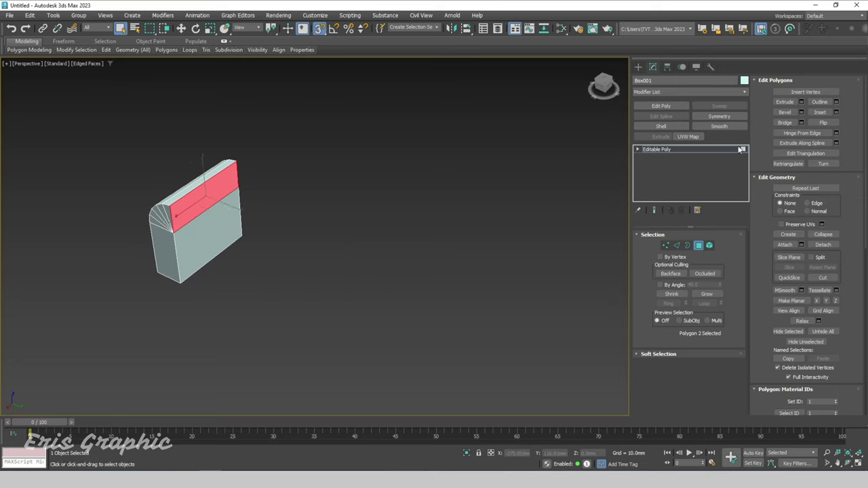
{"action": "left_click", "coordinate": [801, 101]}
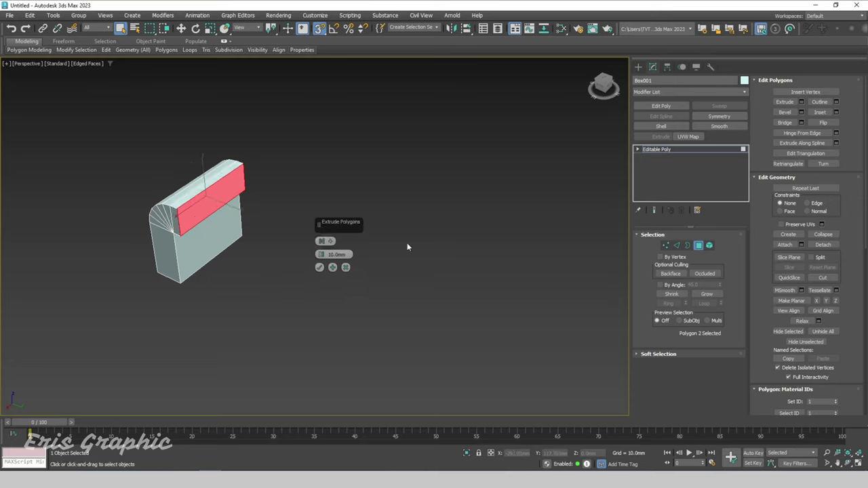
{"action": "mouse_move", "coordinate": [321, 252]}
{"action": "left_mouse_down"}
{"action": "mouse_move", "coordinate": [319, 101]}
{"action": "mouse_move", "coordinate": [311, 286]}
{"action": "left_mouse_up"}
{"action": "left_click", "coordinate": [319, 267]}
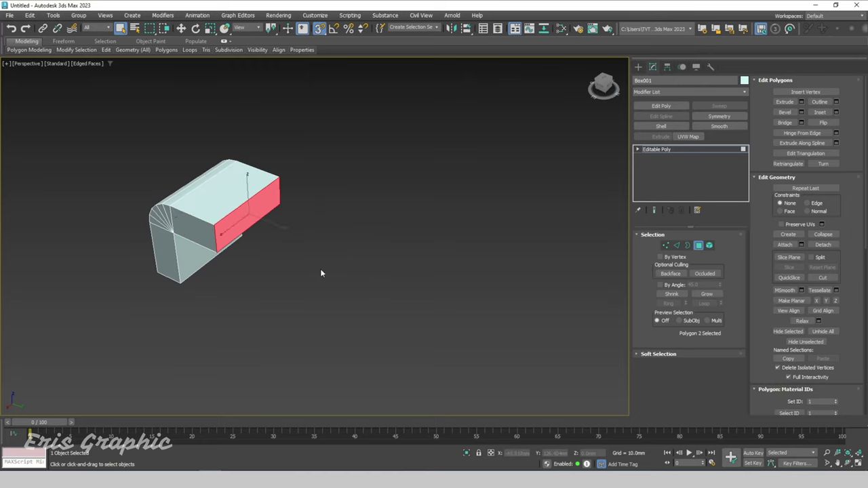
{"action": "middle_click_drag", "start_coordinate": [320, 268], "coordinate": [316, 253], "text": "alt"}
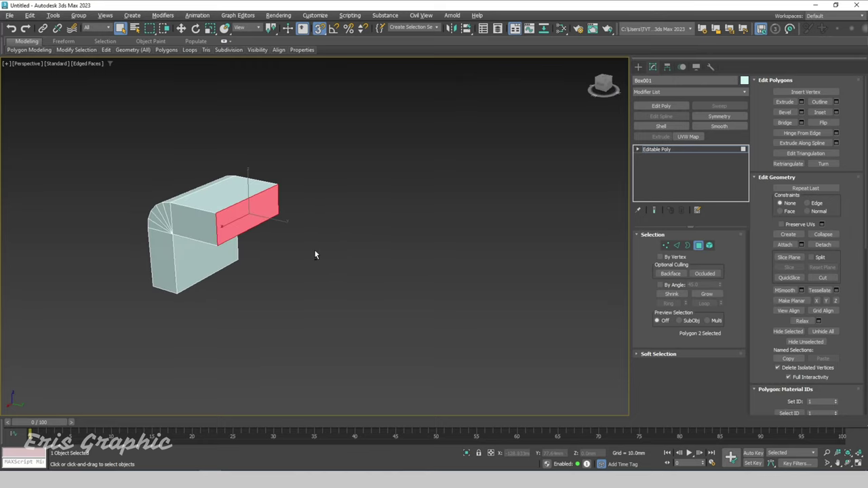
Hinge the extruded end face 90° in 5 segments around the extrusion's edge (Edge 38).
{"action": "left_click", "coordinate": [835, 133]}
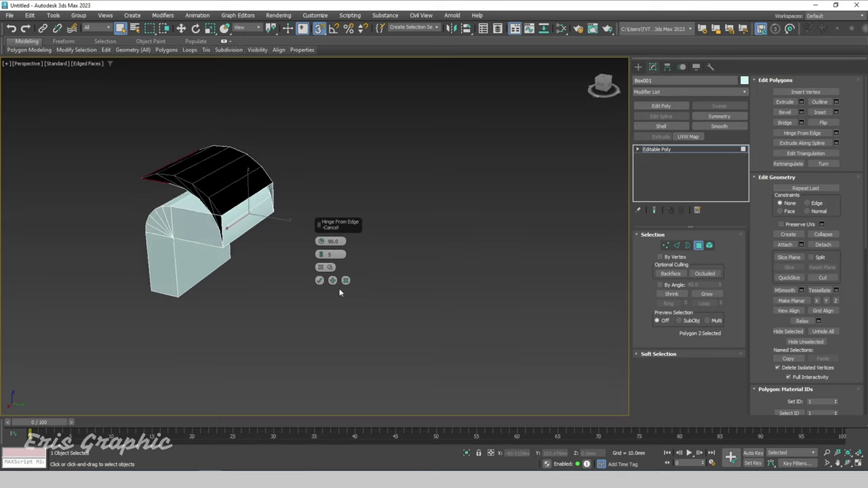
{"action": "left_click", "coordinate": [323, 269]}
{"action": "middle_click_drag", "start_coordinate": [323, 204], "coordinate": [317, 155], "text": "alt"}
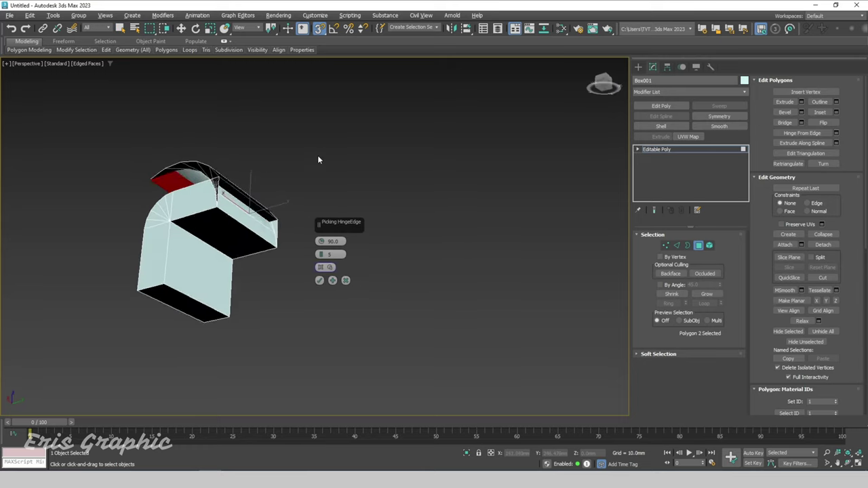
{"action": "scroll", "coordinate": [246, 231], "scroll_direction": "up", "scroll_amount": 5}
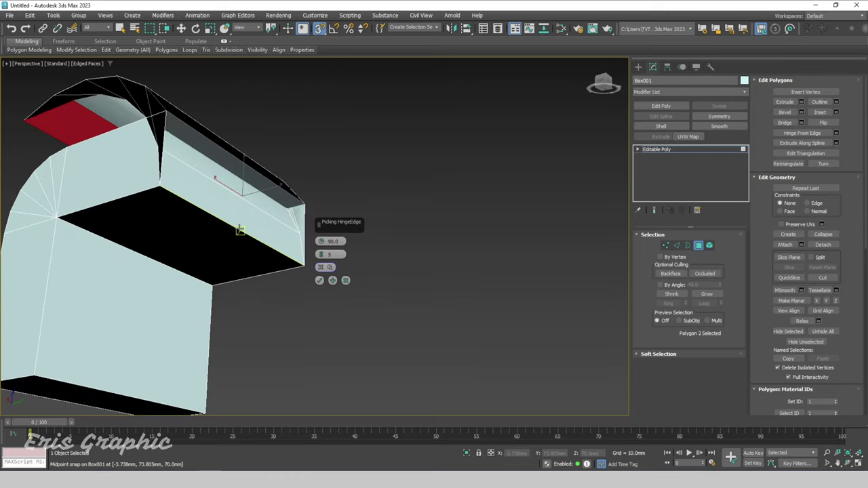
{"action": "left_click", "coordinate": [240, 231]}
{"action": "scroll", "coordinate": [240, 230], "scroll_direction": "down", "scroll_amount": 3}
{"action": "mouse_move", "coordinate": [318, 224]}
{"action": "middle_mouse_down", "text": "alt"}
{"action": "mouse_move", "coordinate": [258, 214]}
{"action": "mouse_move", "coordinate": [295, 270]}
{"action": "middle_mouse_up", "text": "alt"}
{"action": "left_click", "coordinate": [320, 281]}
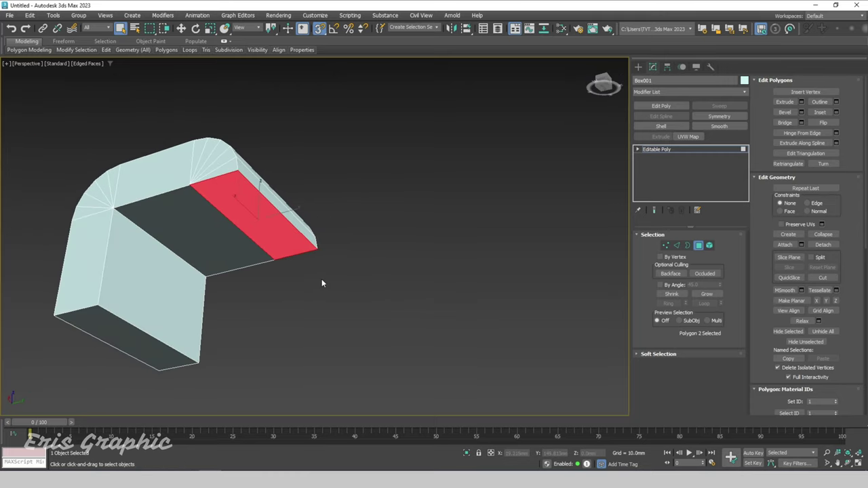
Extrude the downward-facing end face into a second leg.
{"action": "left_click", "coordinate": [801, 102]}
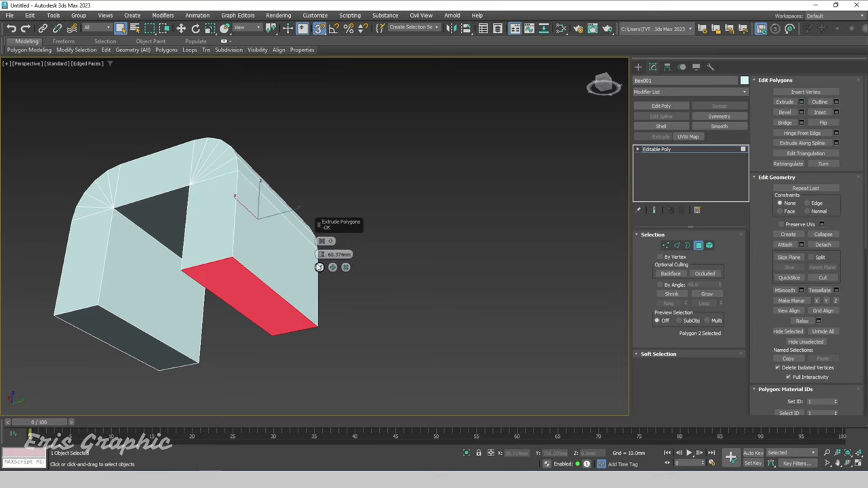
{"action": "left_click", "coordinate": [319, 267]}
{"action": "middle_click_drag", "start_coordinate": [378, 291], "coordinate": [412, 294], "text": "alt"}
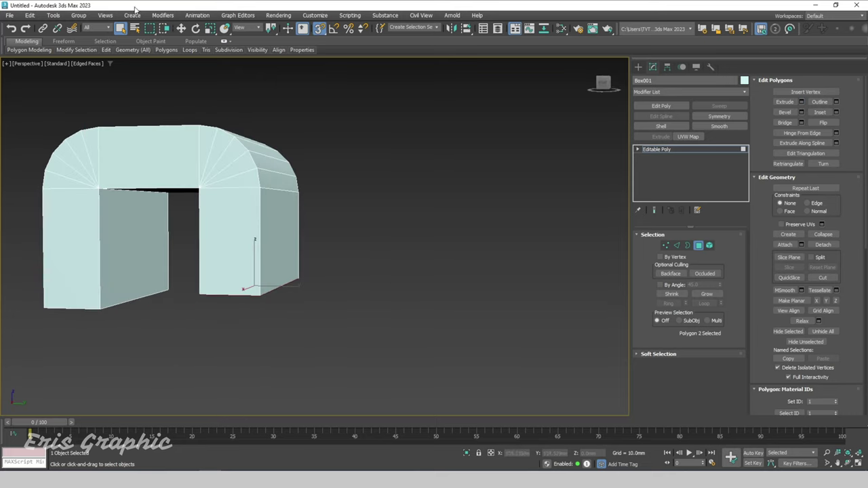
Move the new leg with vertex snapping so its bottom is level with the first leg.
{"action": "left_click", "coordinate": [182, 28]}
{"action": "left_click_drag", "start_coordinate": [248, 283], "coordinate": [105, 304]}
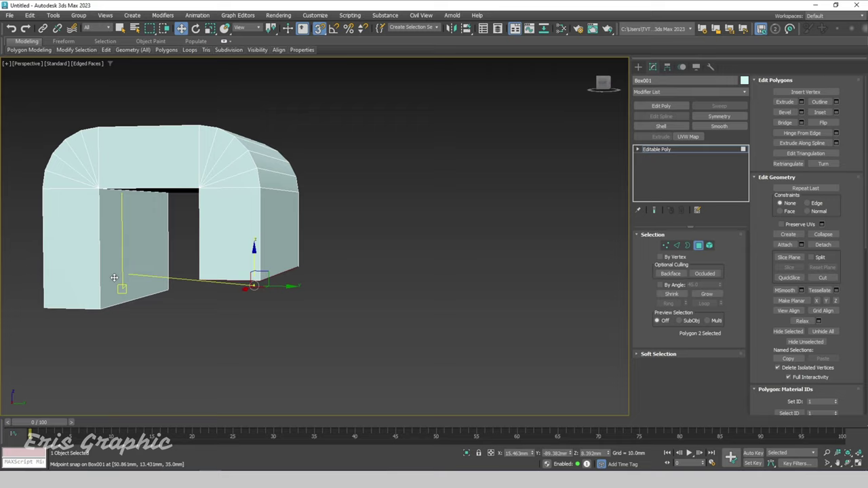
{"action": "middle_click_drag", "start_coordinate": [105, 305], "coordinate": [315, 330], "text": "alt"}
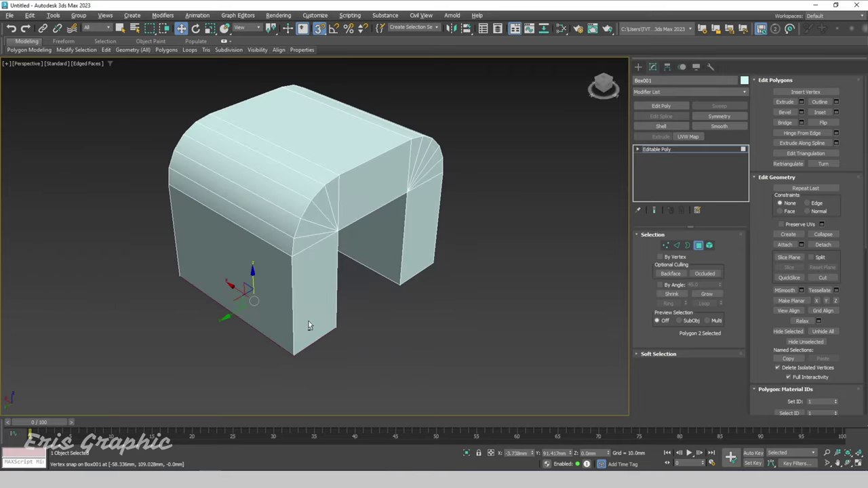